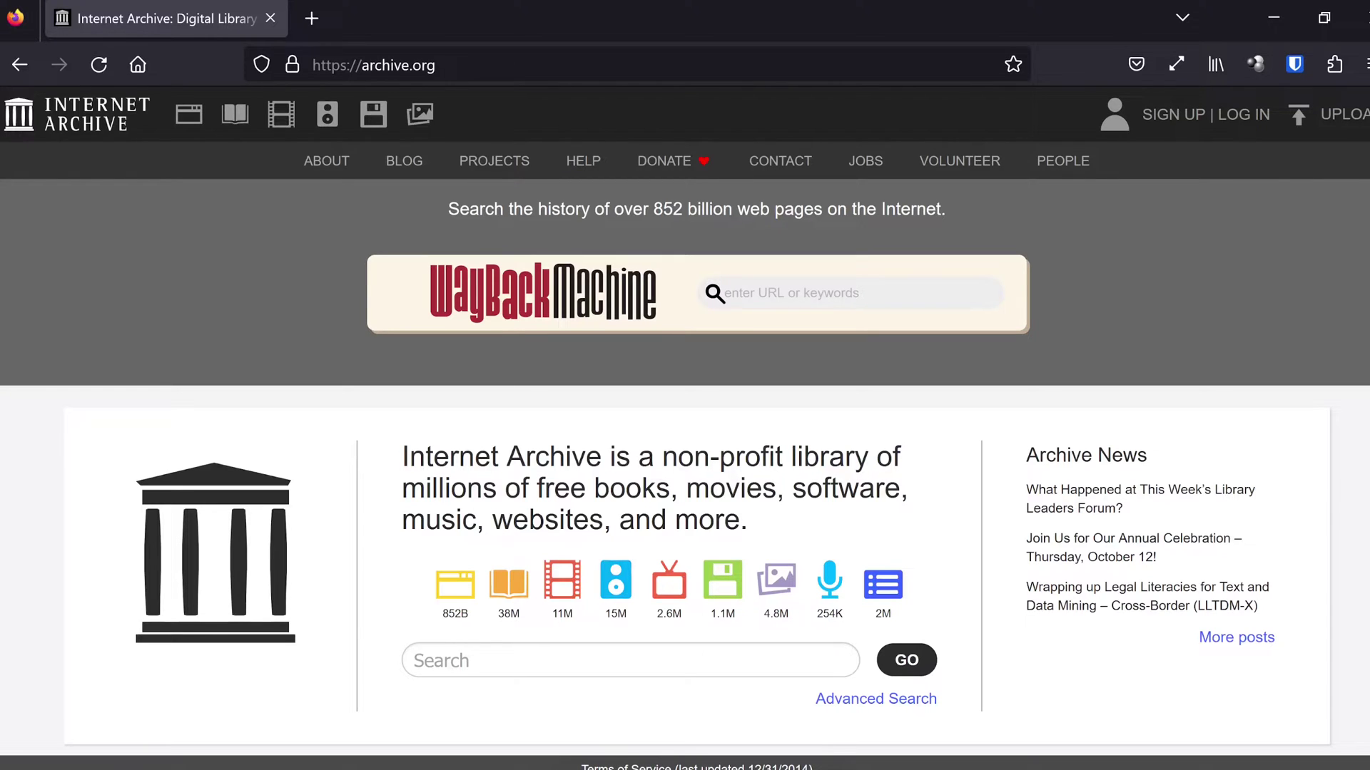
Step: Enter 'gameandwatch roms' into the main archive.org search box
{"action": "scroll", "coordinate": [1336, 214], "scroll_direction": "down", "scroll_amount": 6}
{"action": "scroll", "coordinate": [1336, 214], "scroll_direction": "up", "scroll_amount": 3}
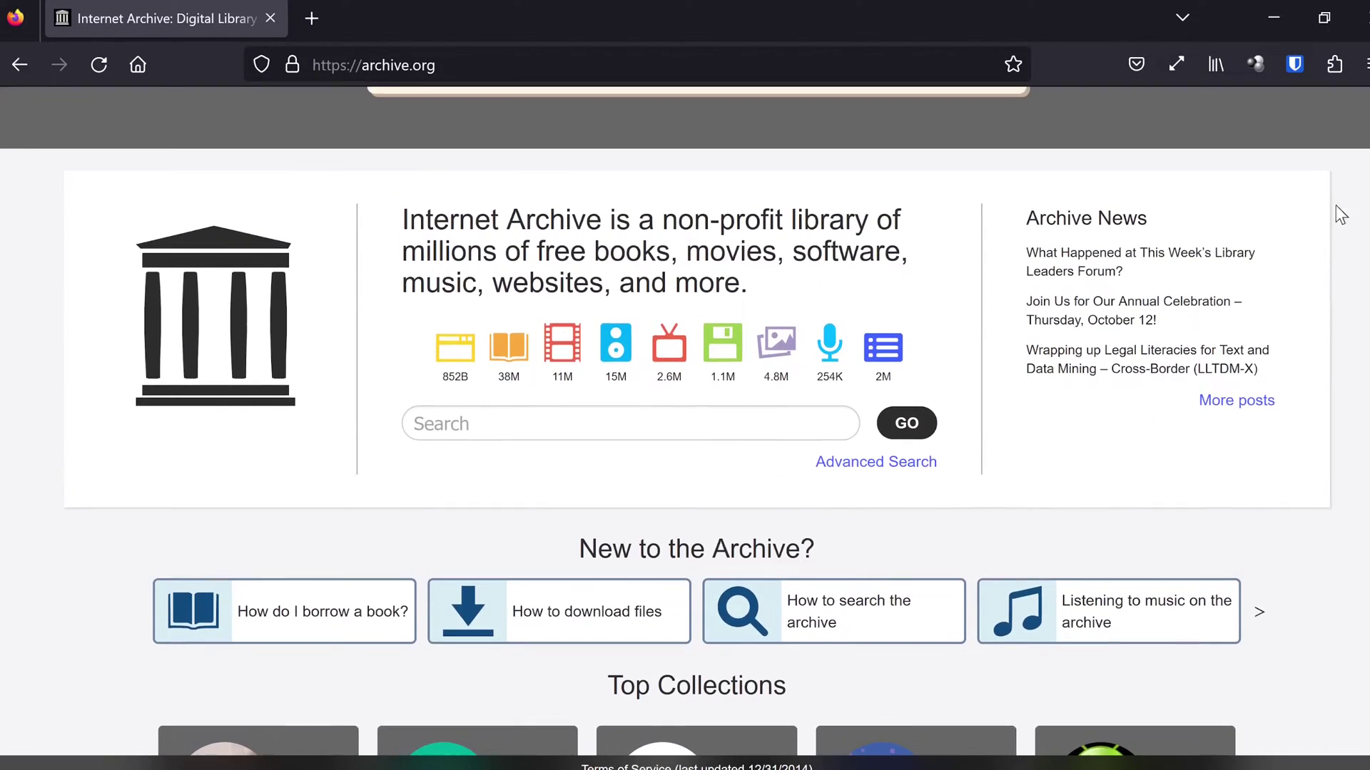
{"action": "left_click", "coordinate": [539, 428]}
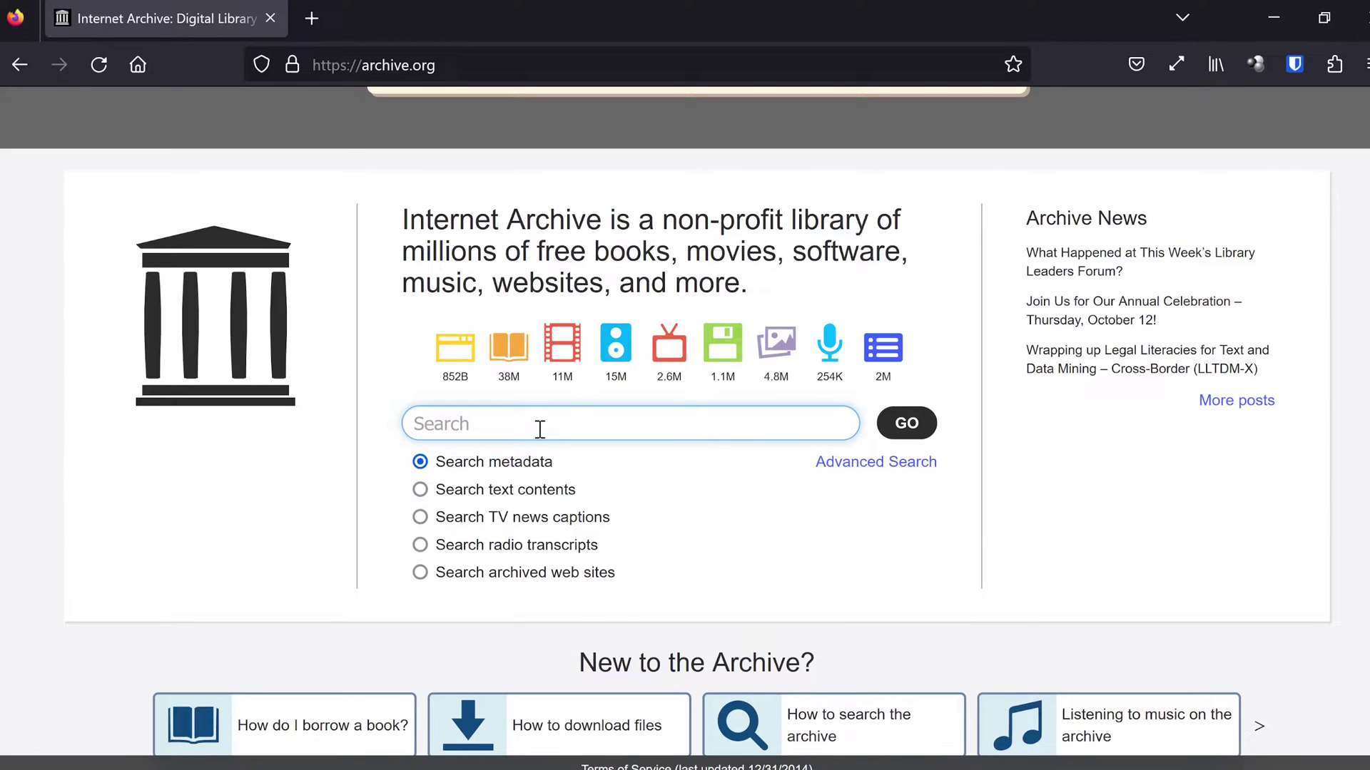
{"action": "type", "text": "gameand"}
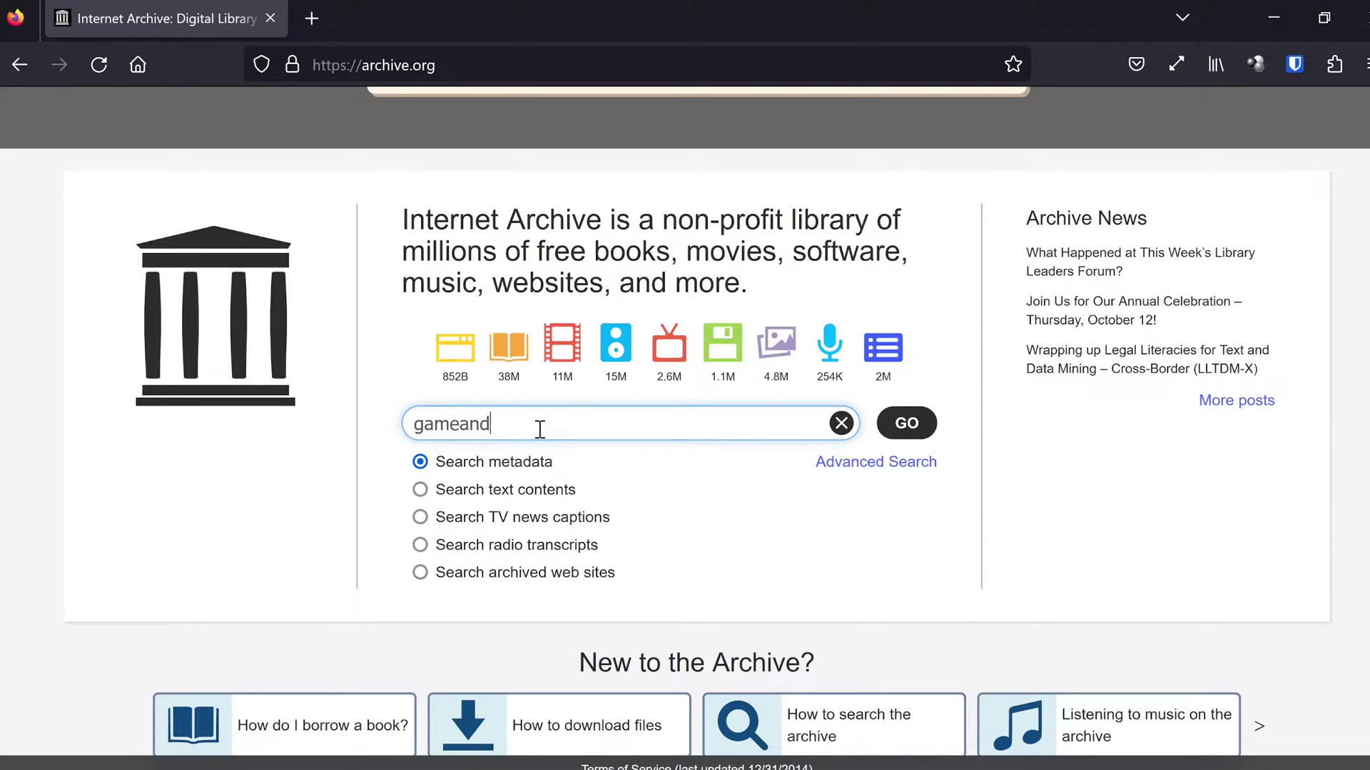
{"action": "type", "text": "watch roms"}
Step: Submit the 'gameandwatch roms' search and open the gameandwatch result item
{"action": "key", "text": "Return"}
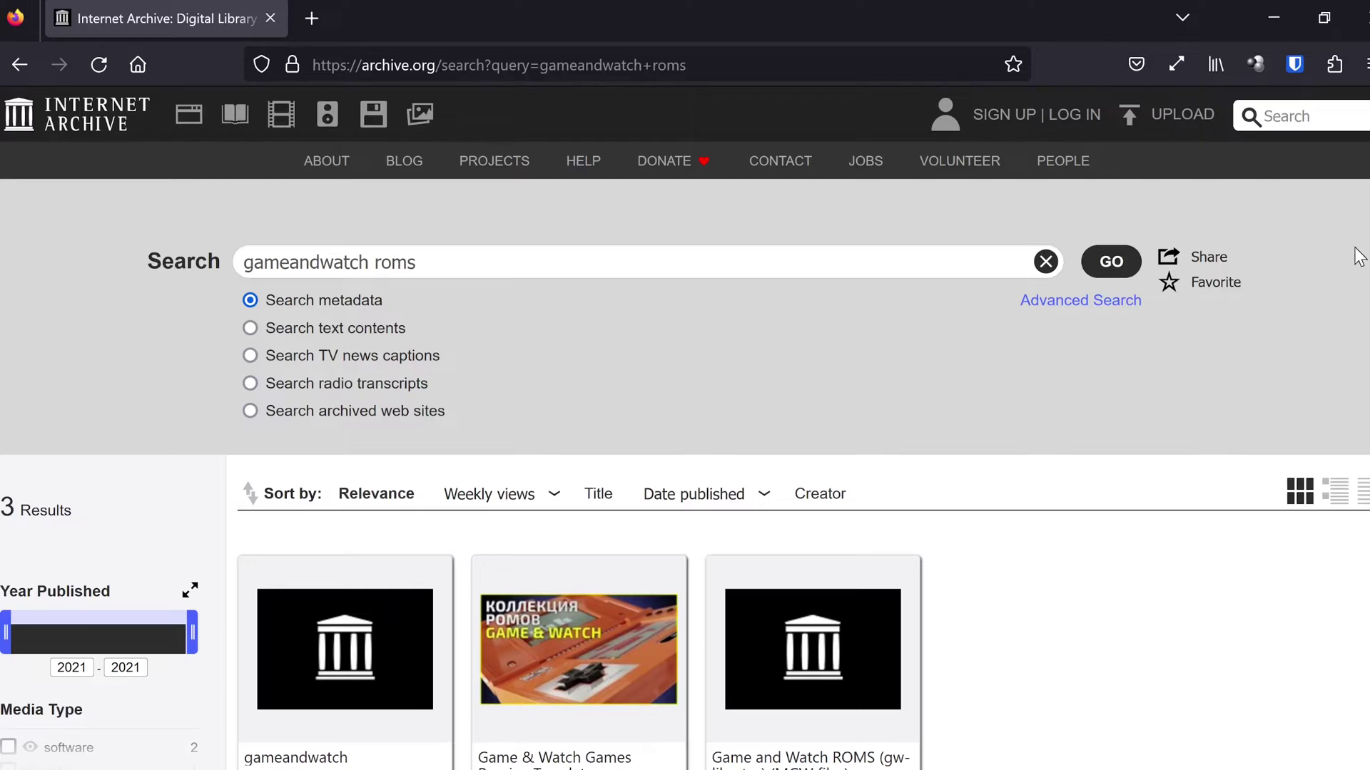
{"action": "scroll", "coordinate": [685, 428], "scroll_direction": "down", "scroll_amount": 2}
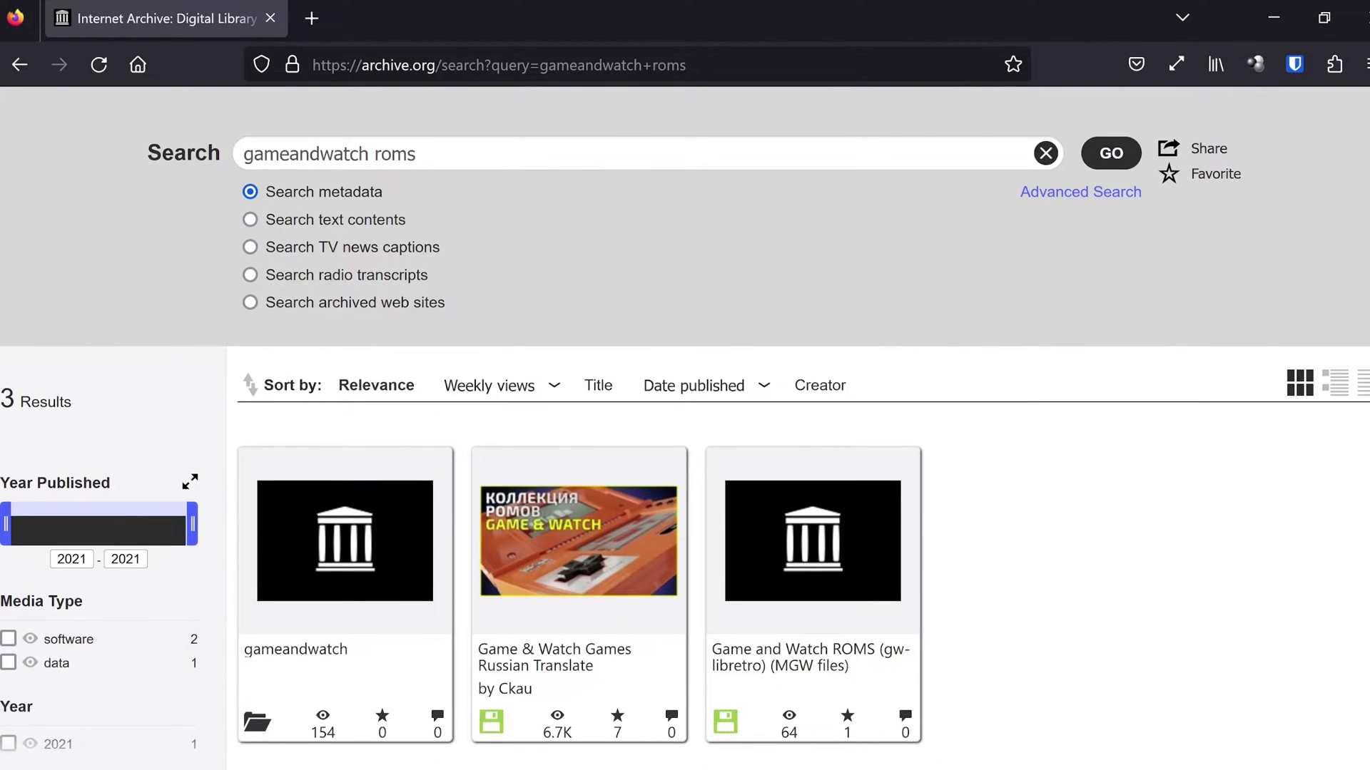
{"action": "left_click", "coordinate": [326, 571]}
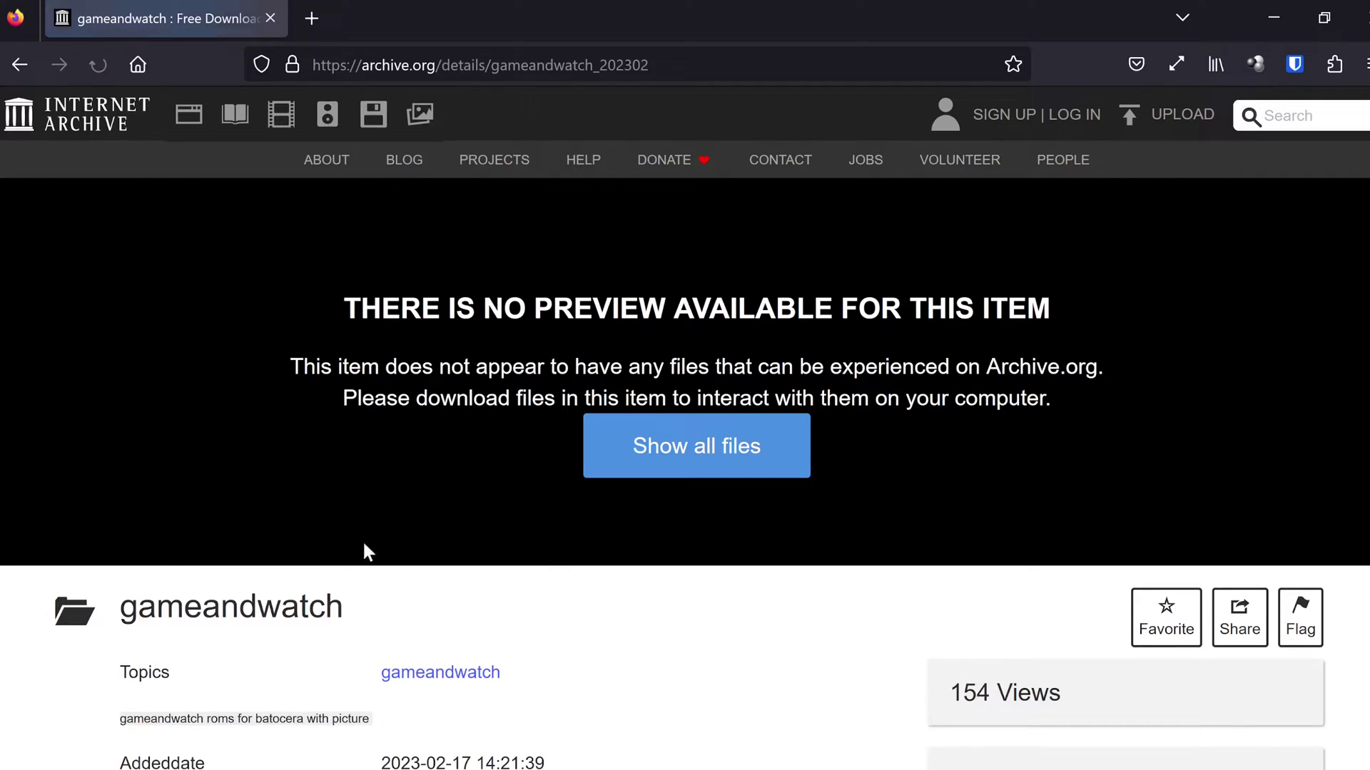
Step: List all gameandwatch_202302 files, inspect gameandwatch.rar's contents, and return to the file list
{"action": "left_click", "coordinate": [757, 459]}
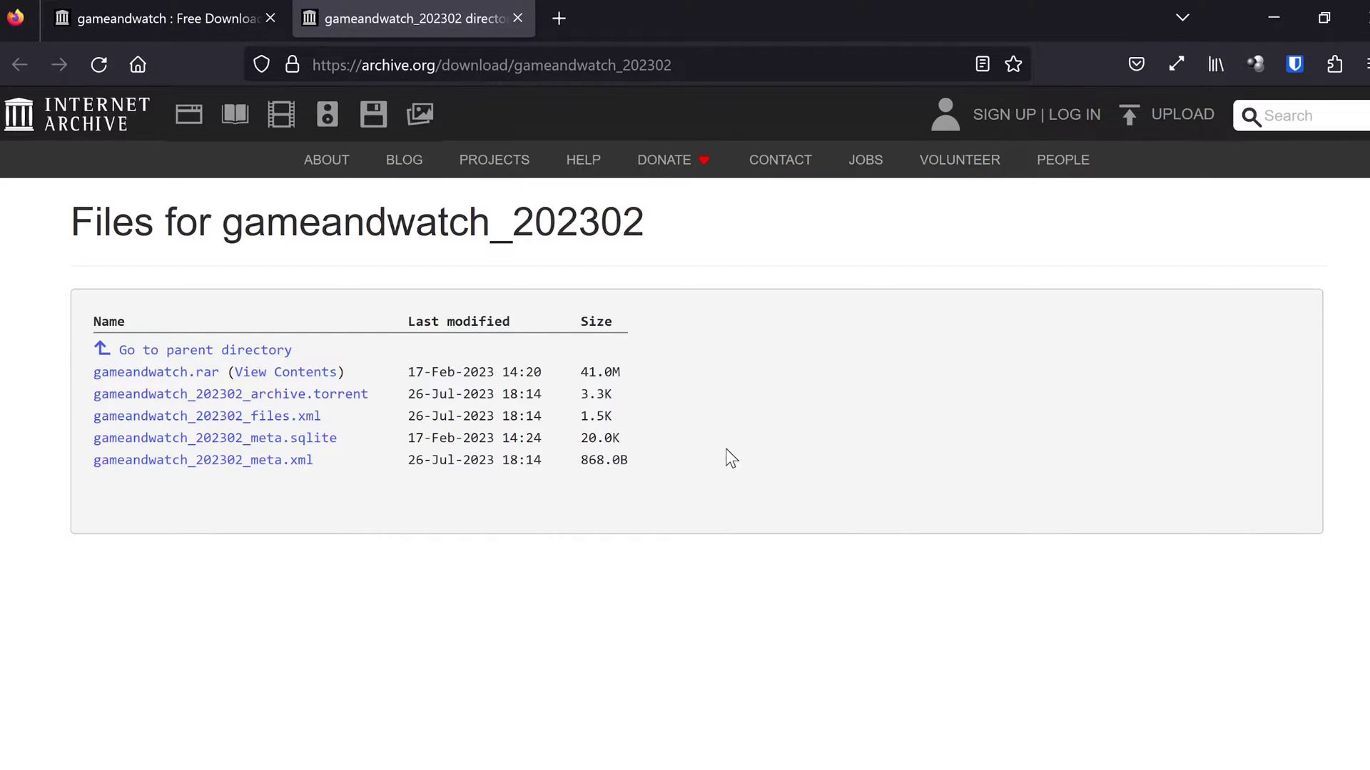
{"action": "left_click", "coordinate": [292, 373]}
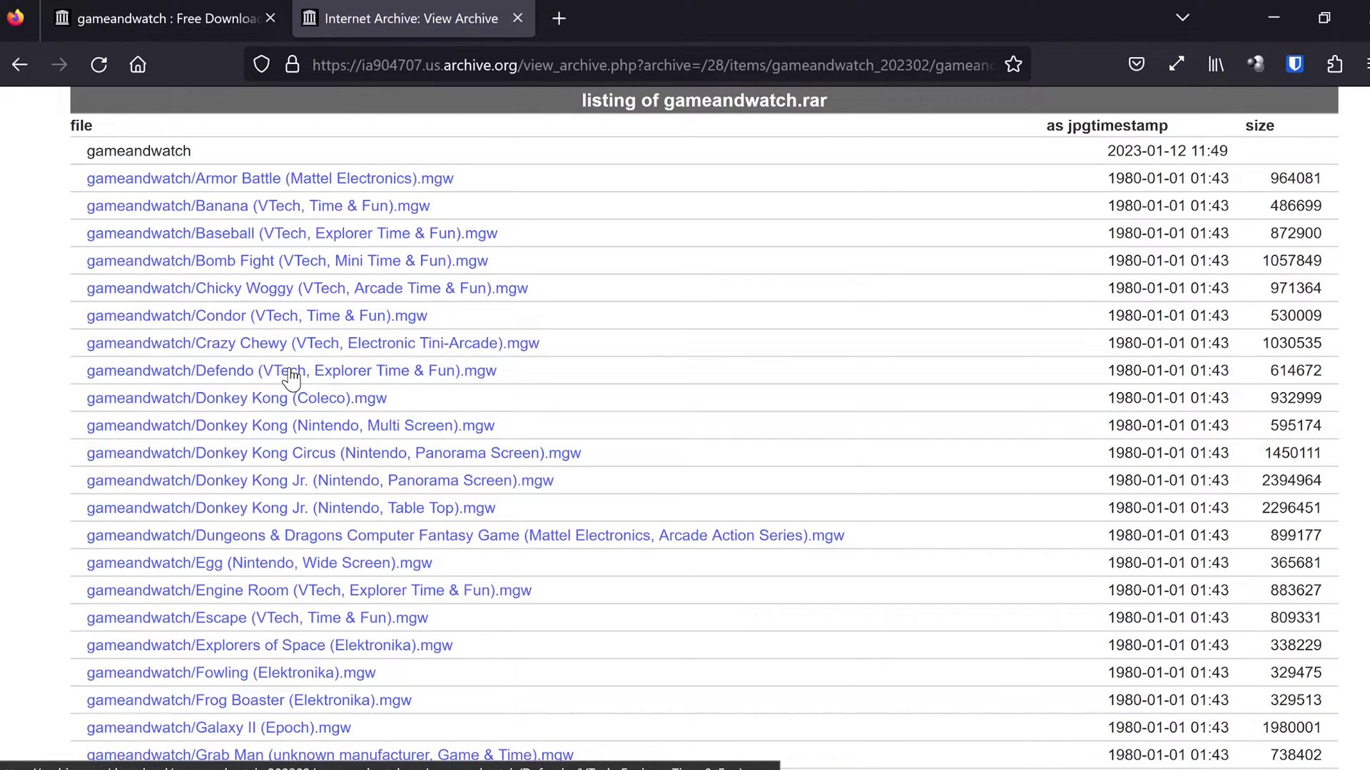
{"action": "left_click", "coordinate": [21, 65]}
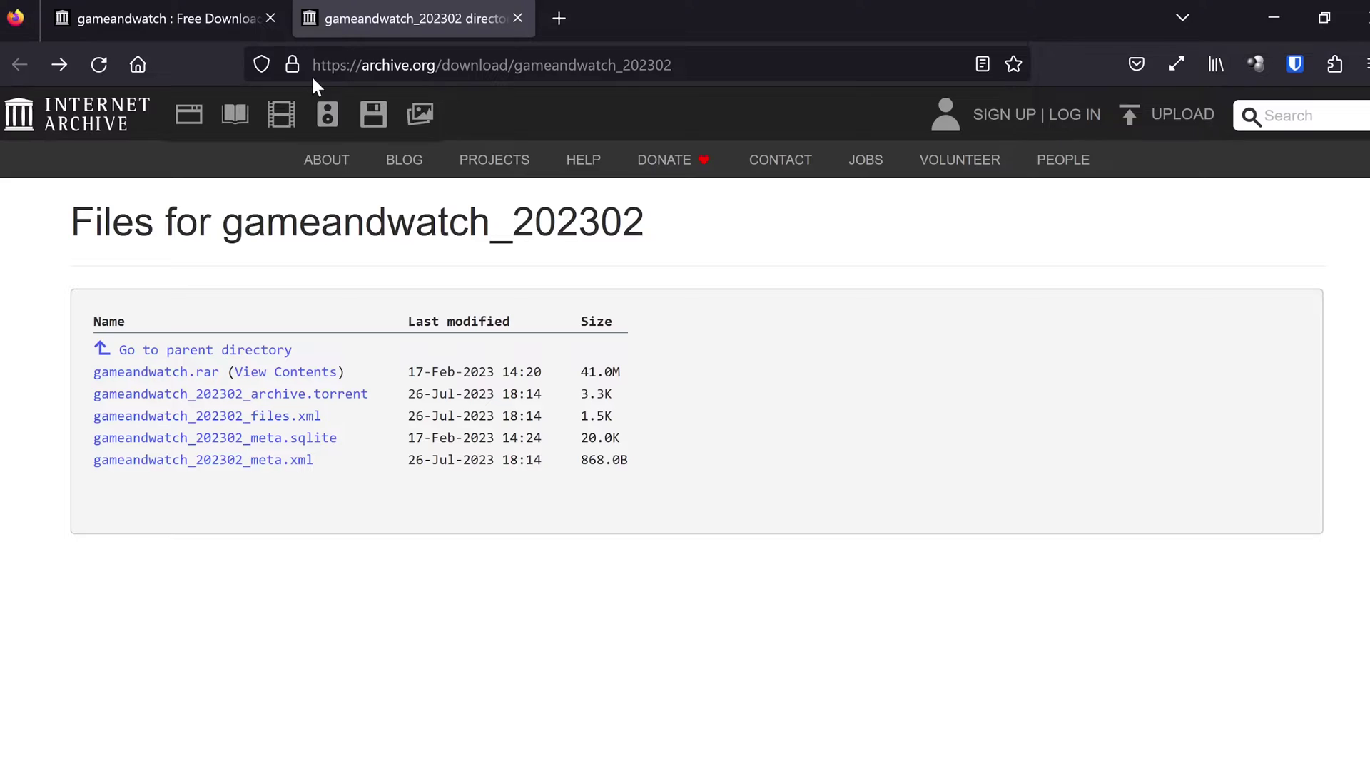
{"action": "left_click", "coordinate": [1326, 116]}
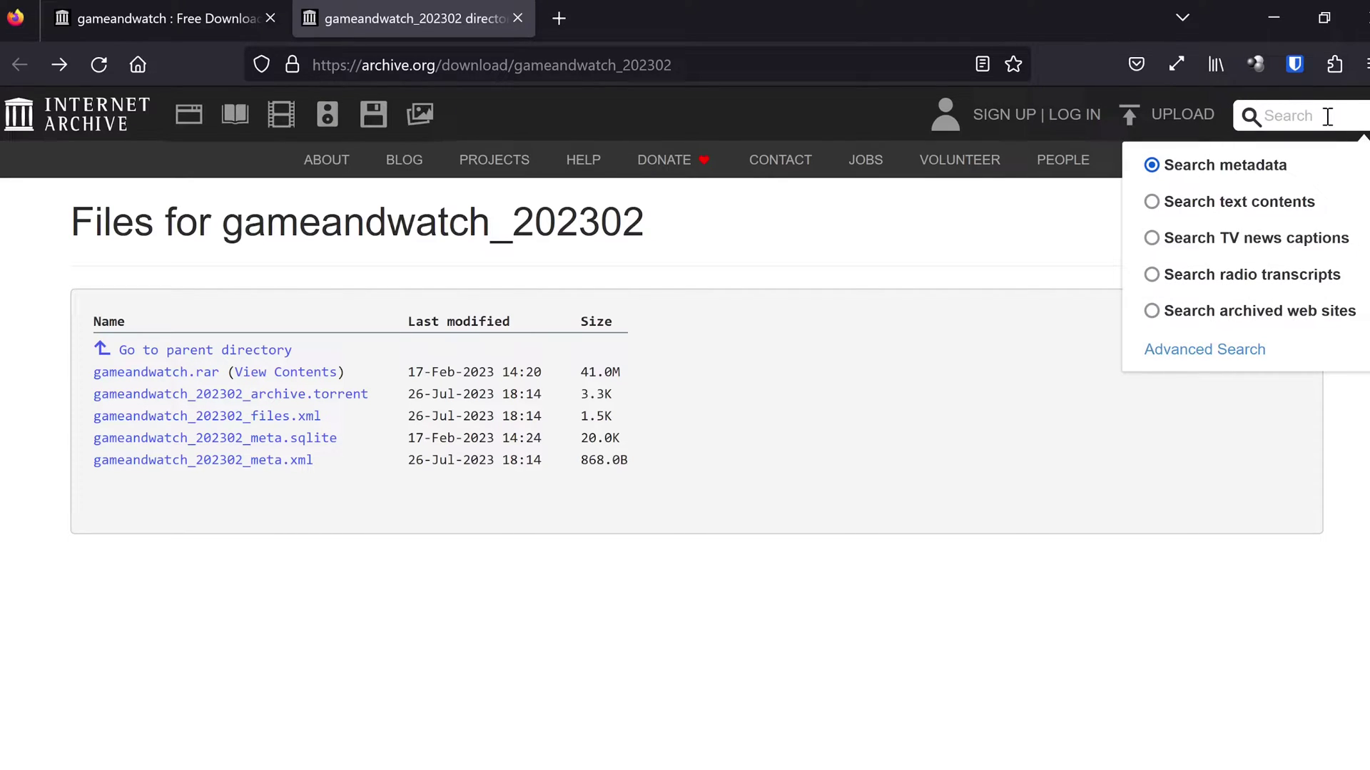
Step: Search for 'batocera gameandwatch roms', then for 'batocera gameandwatch'
{"action": "type", "text": "batocera gameandwatch roms"}
{"action": "key", "text": "Return"}
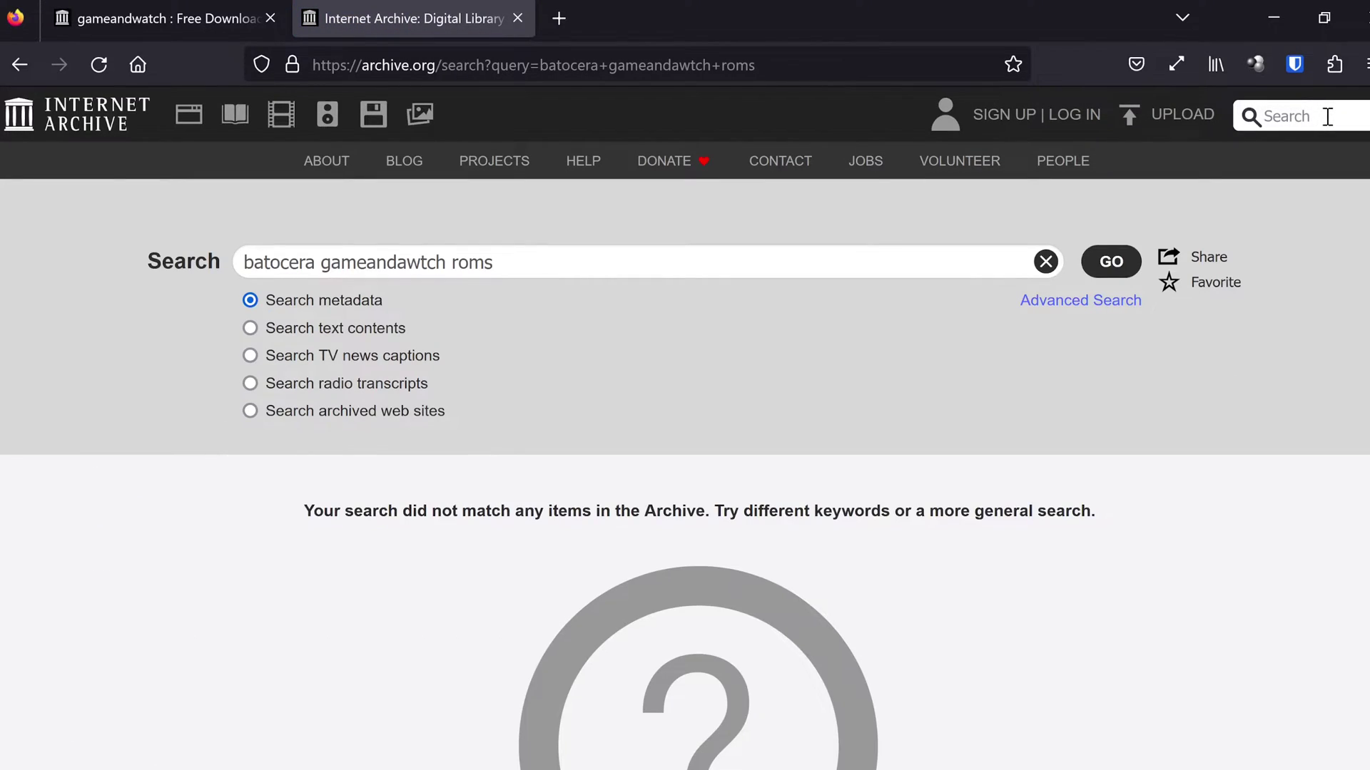
{"action": "left_click", "coordinate": [1324, 118]}
{"action": "type", "text": "batocera gameandwatch"}
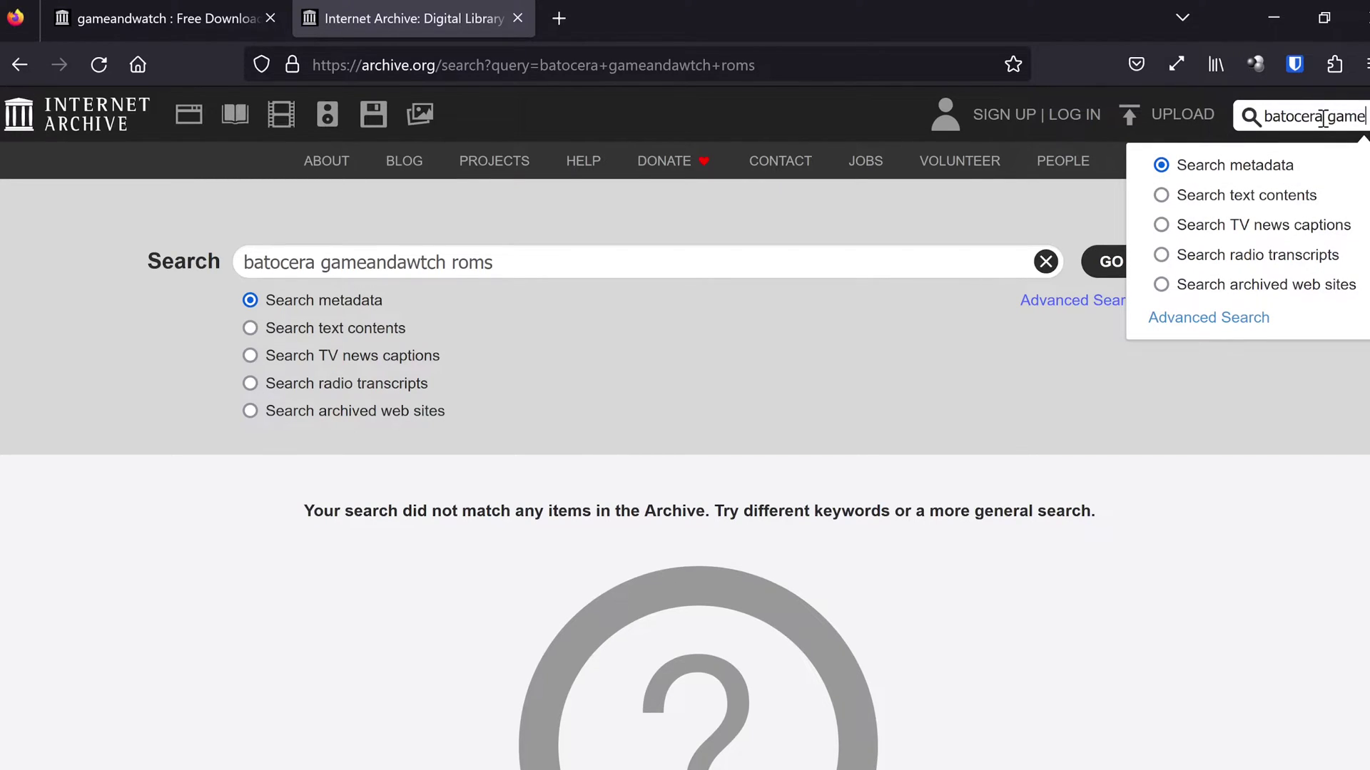
{"action": "key", "text": "Return"}
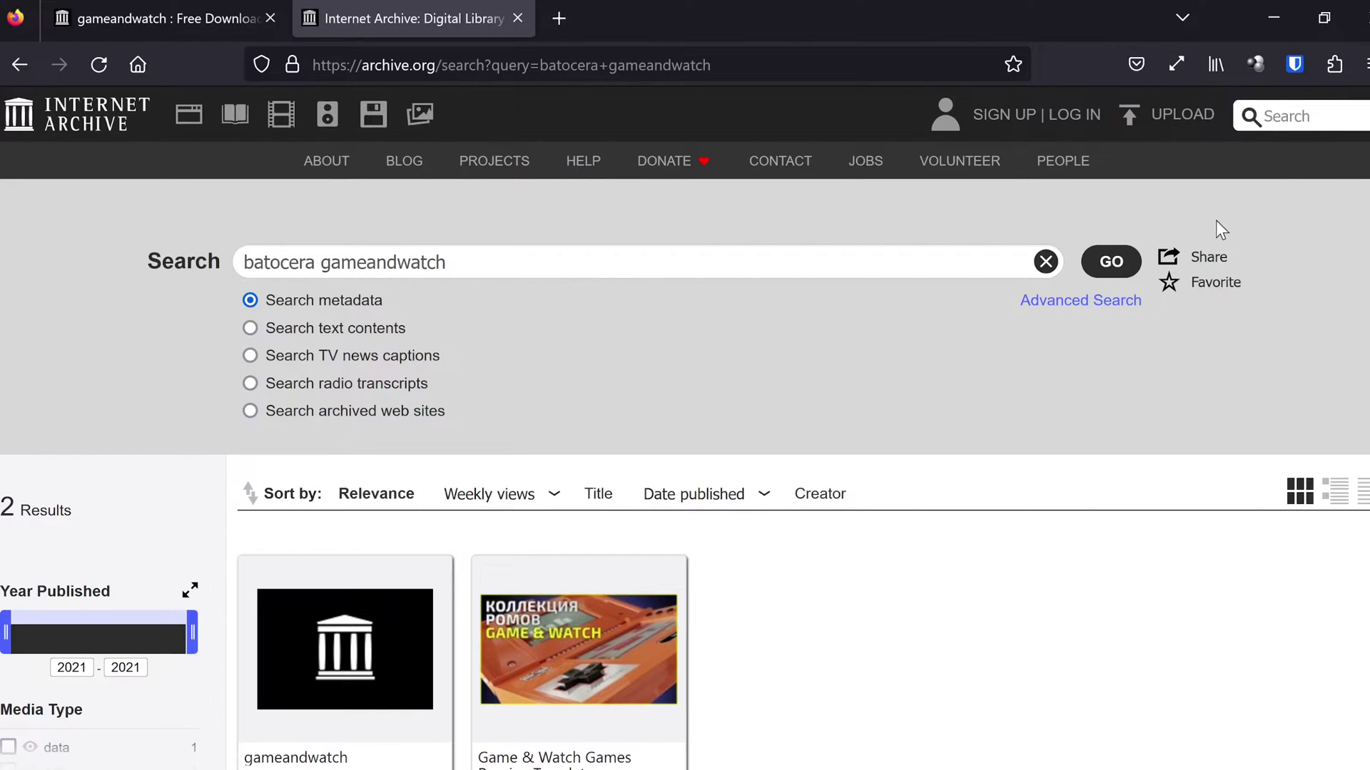
Step: Replace the query with 'game and watch roms' to get 373 results
{"action": "scroll", "coordinate": [1336, 204], "scroll_direction": "down", "scroll_amount": 1}
{"action": "scroll", "coordinate": [1336, 204], "scroll_direction": "up", "scroll_amount": 1}
{"action": "left_click_drag", "start_coordinate": [739, 252], "coordinate": [28, 225]}
{"action": "type", "text": "game and watch roms"}
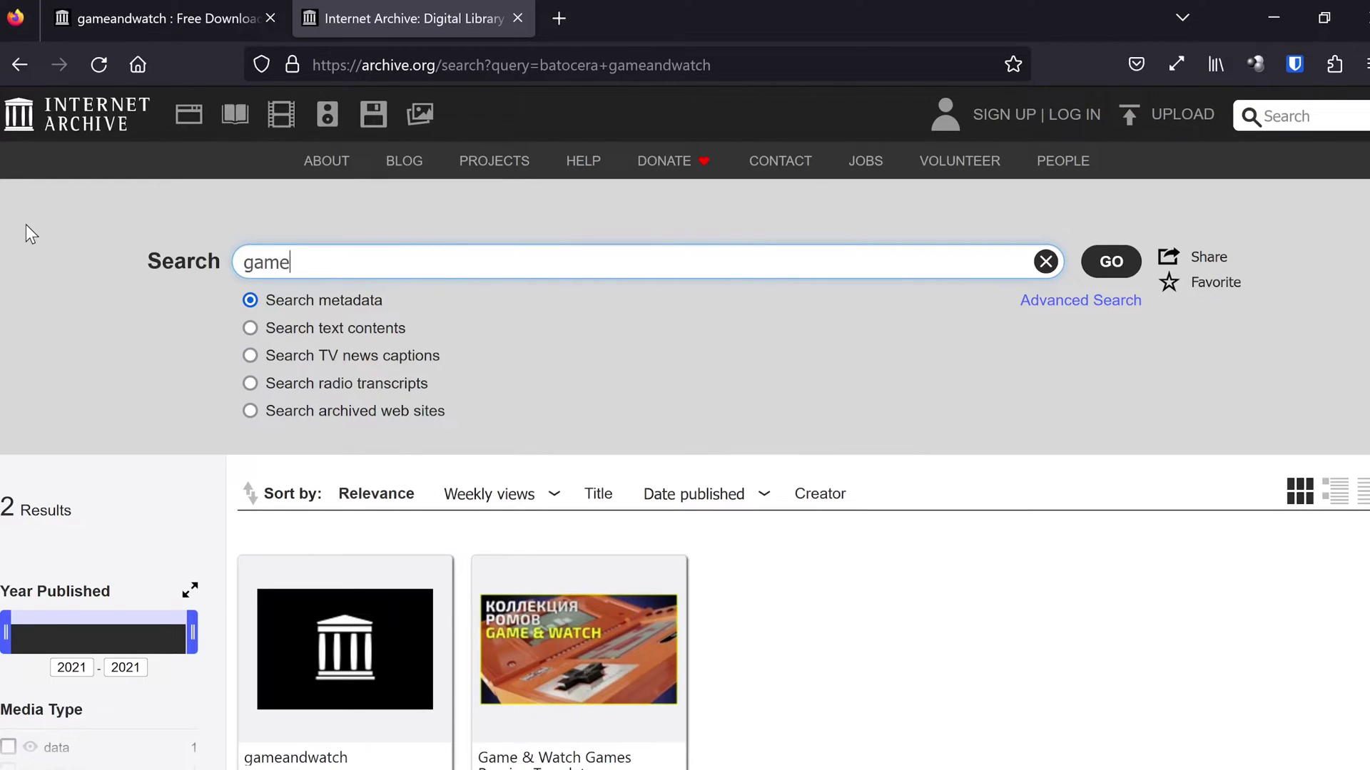
{"action": "key", "text": "Return"}
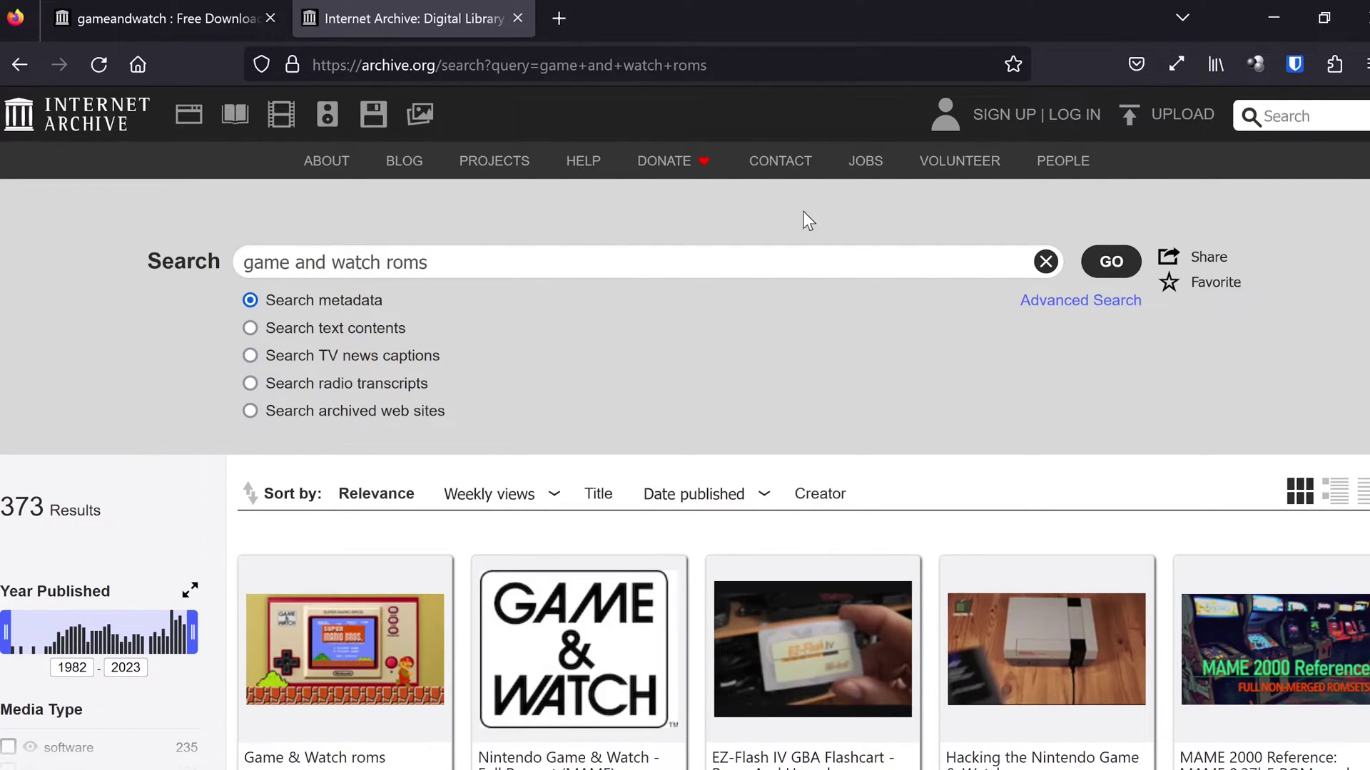
{"action": "left_click_drag", "start_coordinate": [334, 262], "coordinate": [429, 268]}
Step: Open the Nintendo Game & Watch - Full Romset (MAME) item and view Nintendo - Game & Watch.zip's contents
{"action": "left_click", "coordinate": [246, 260]}
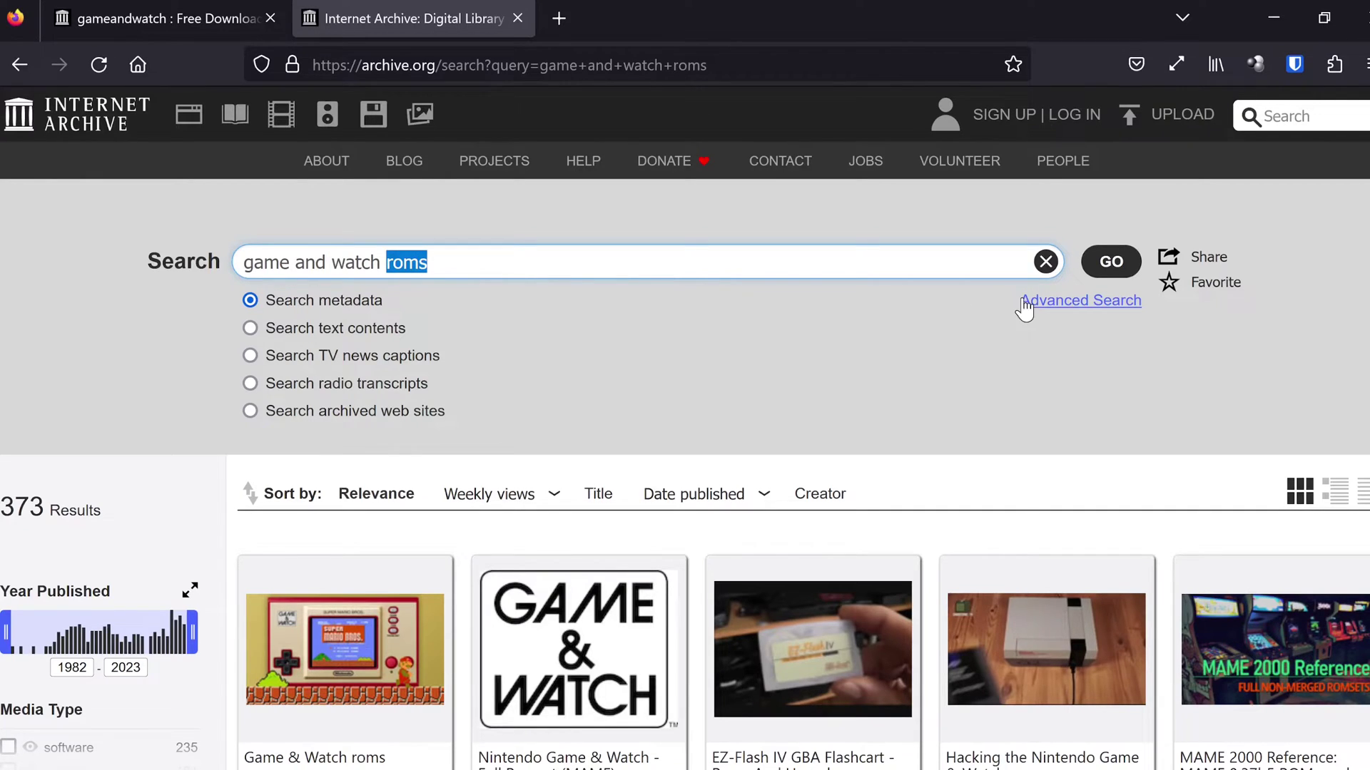
{"action": "scroll", "coordinate": [963, 335], "scroll_direction": "down", "scroll_amount": 3}
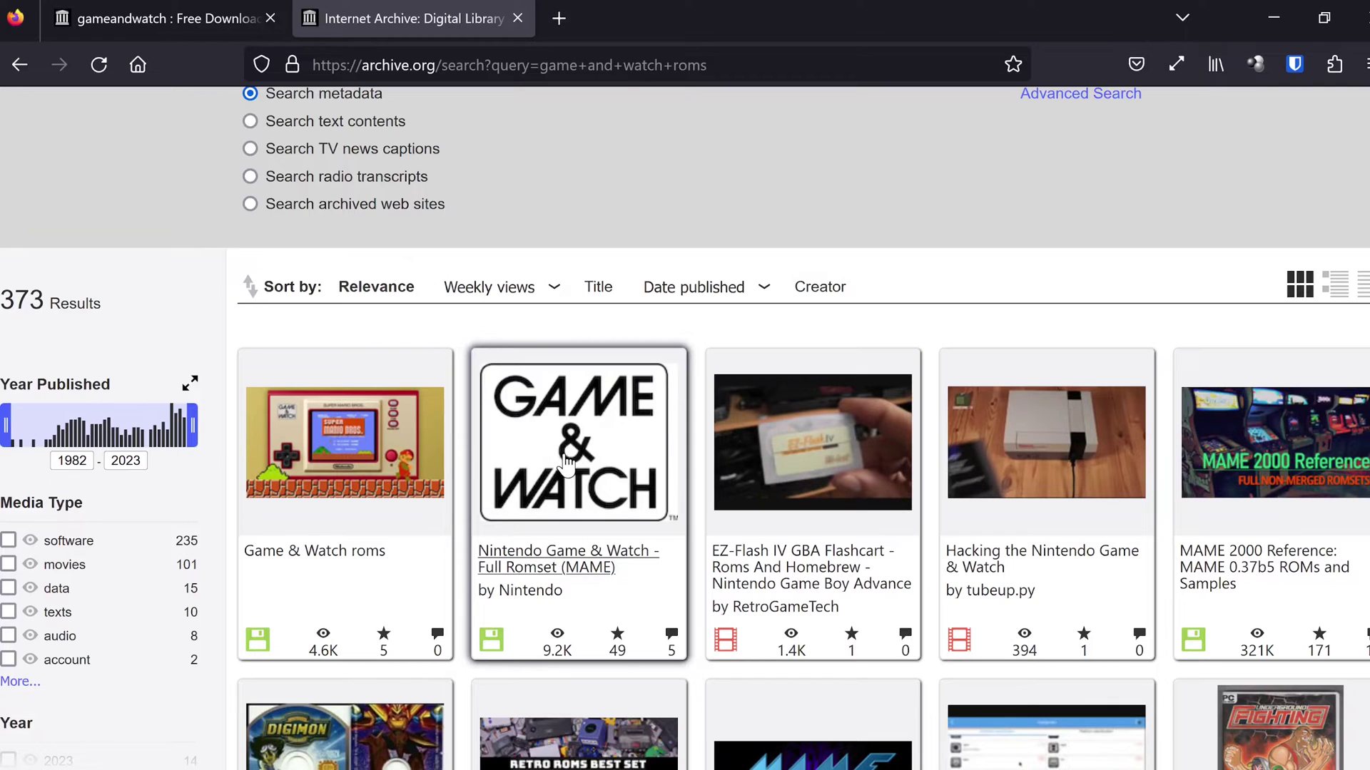
{"action": "left_click", "coordinate": [525, 446]}
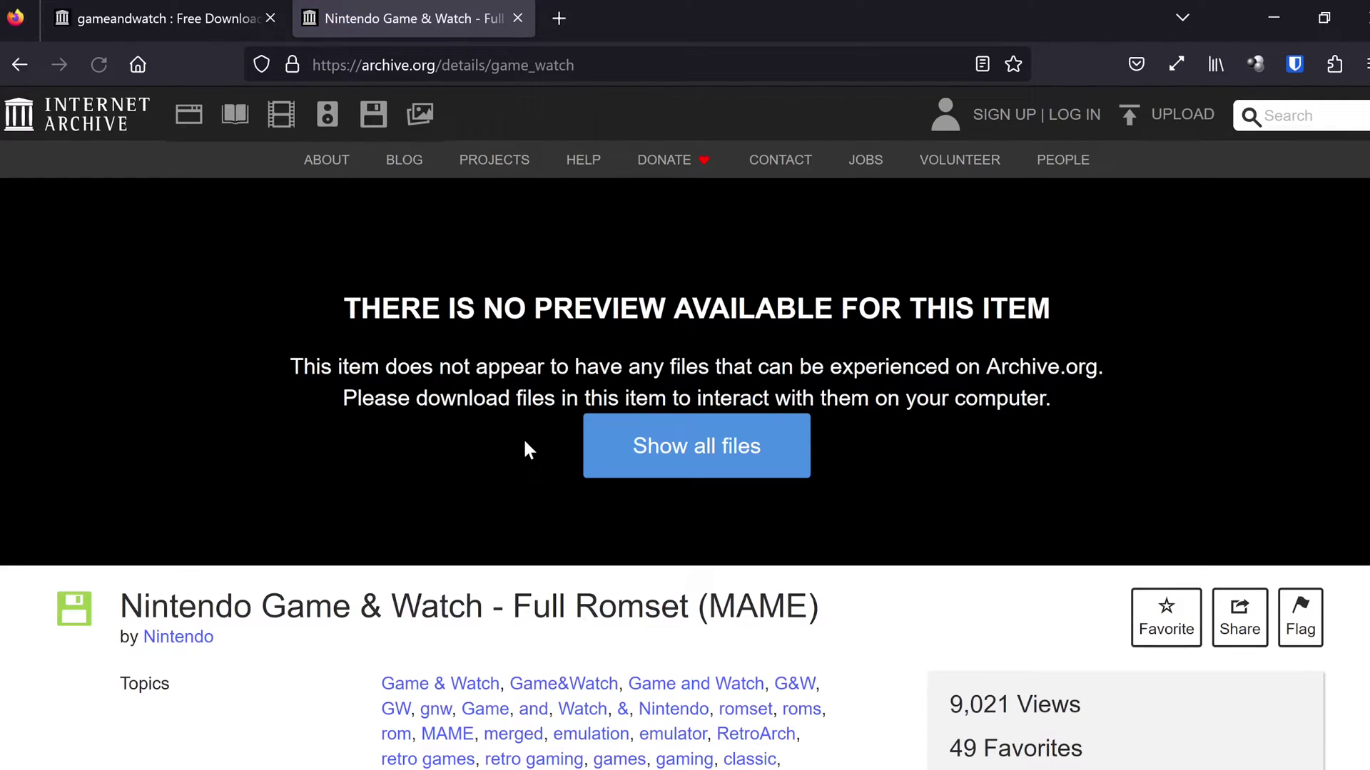
{"action": "left_click", "coordinate": [653, 464]}
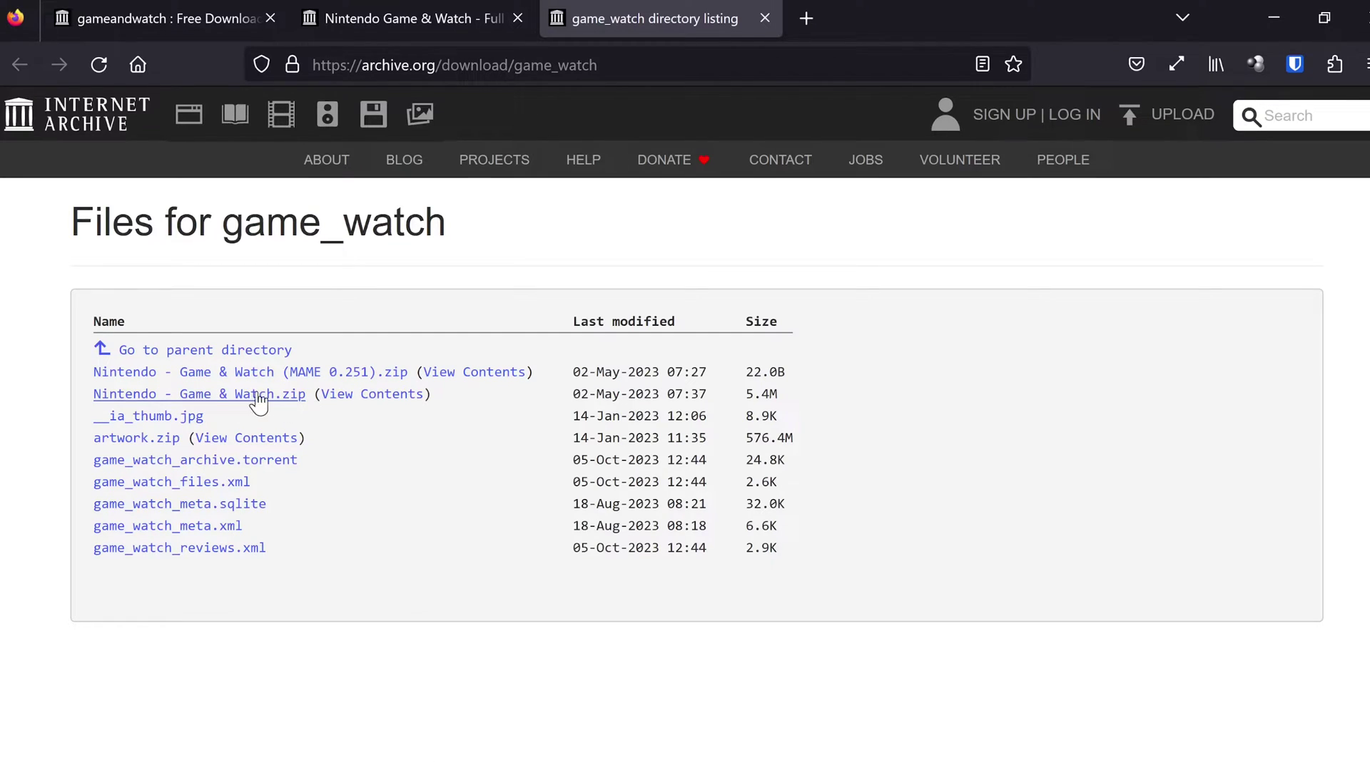
{"action": "left_click", "coordinate": [362, 396]}
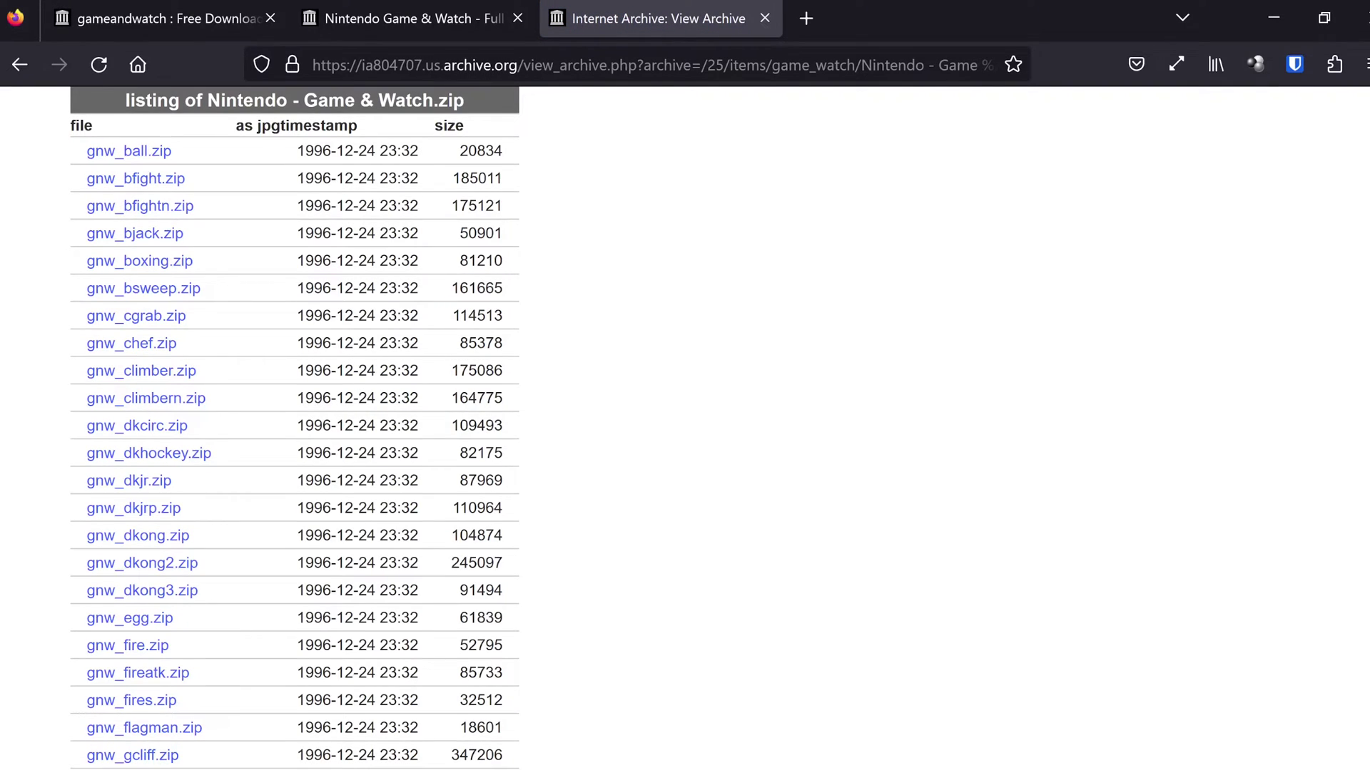
Step: Select the gnw_ ROM zip entries from gnw_ball.zip downward, then switch to FileZilla
{"action": "scroll", "coordinate": [295, 428], "scroll_direction": "down", "scroll_amount": 10}
{"action": "scroll", "coordinate": [295, 428], "scroll_direction": "up", "scroll_amount": 10}
{"action": "key", "text": "Tab"}
{"action": "key", "text": "Return"}
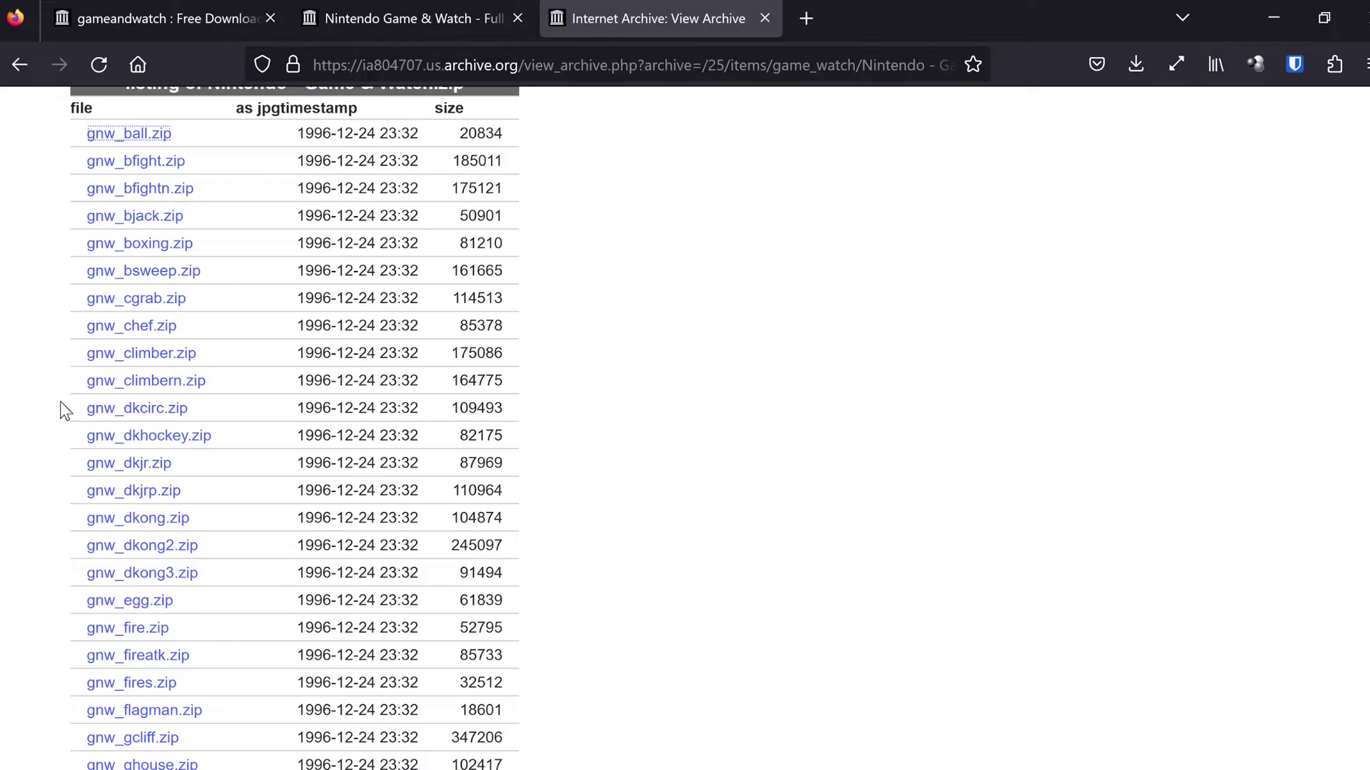
{"action": "left_click", "coordinate": [54, 142]}
{"action": "left_click_drag", "start_coordinate": [55, 143], "coordinate": [132, 764]}
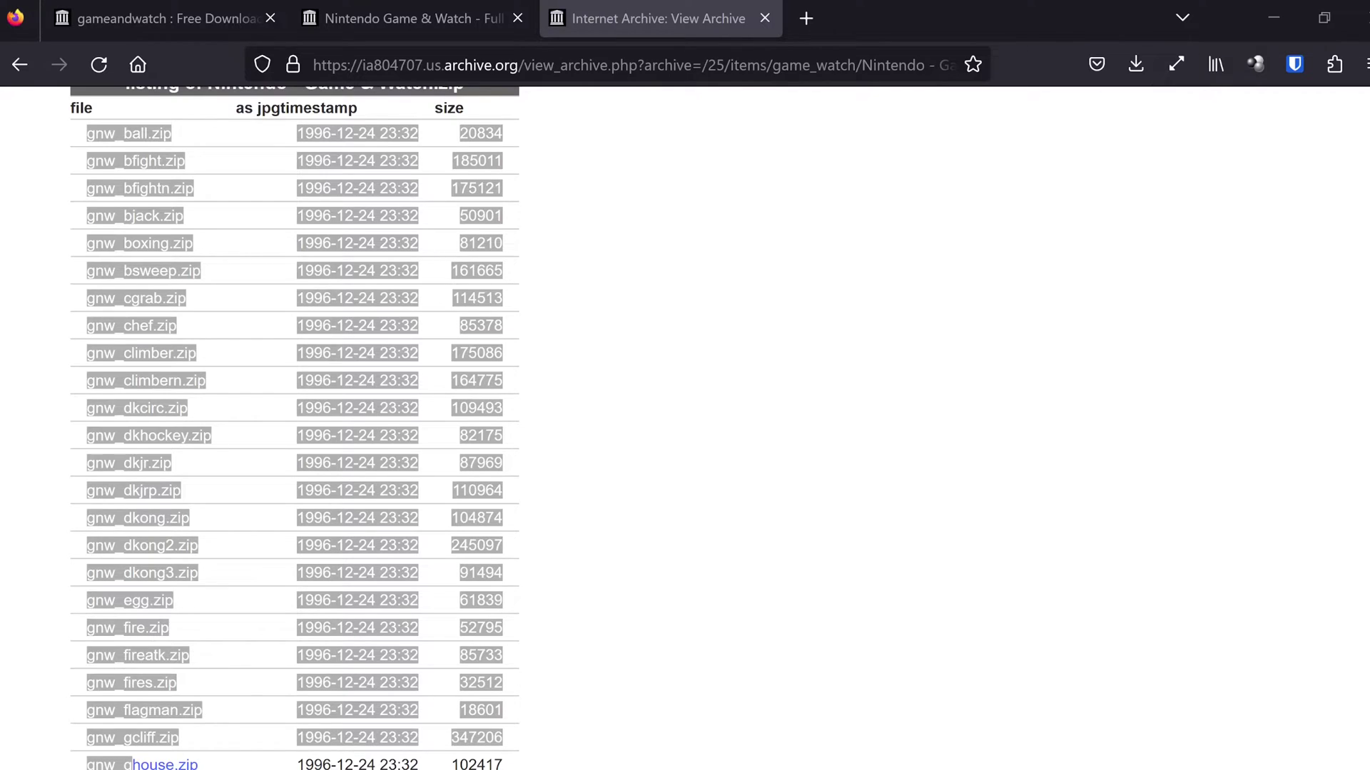
{"action": "key", "text": "alt+Tab"}
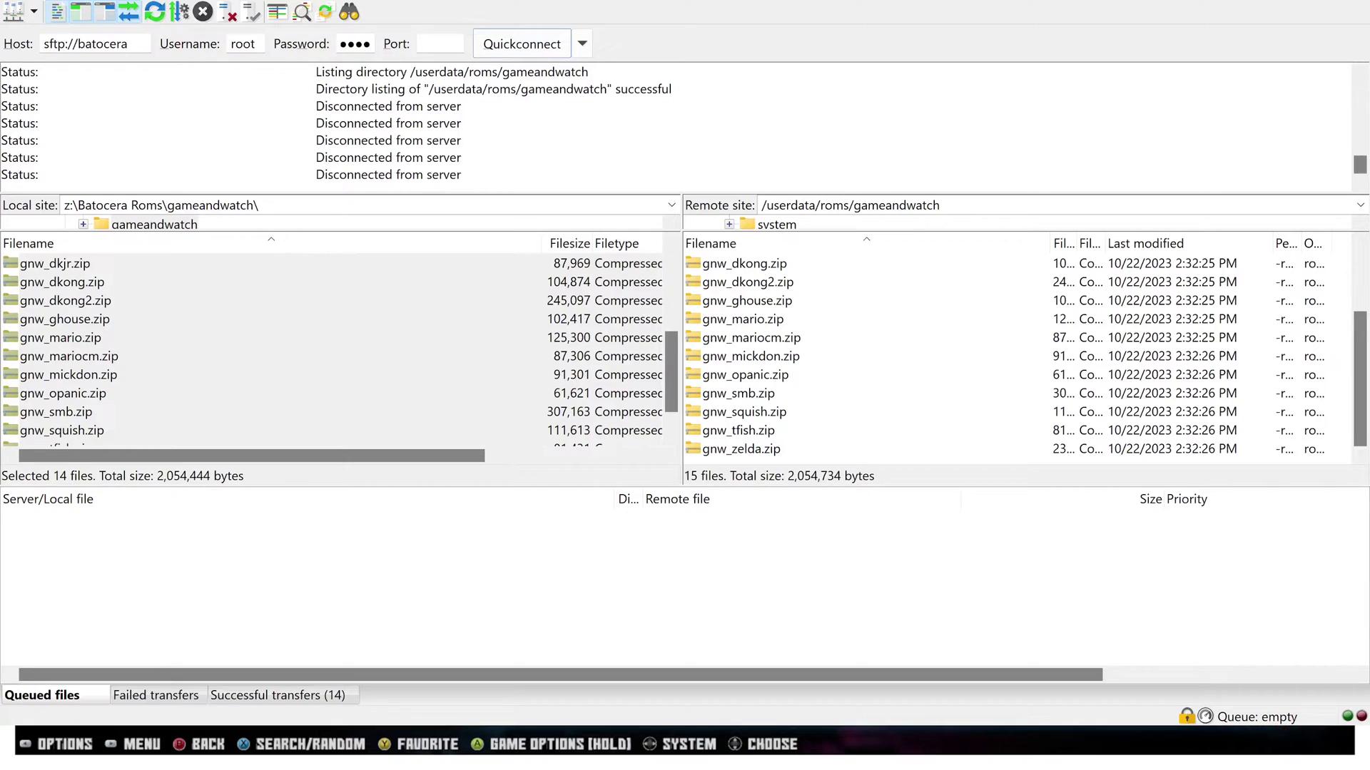
{"action": "key", "text": "Tab"}
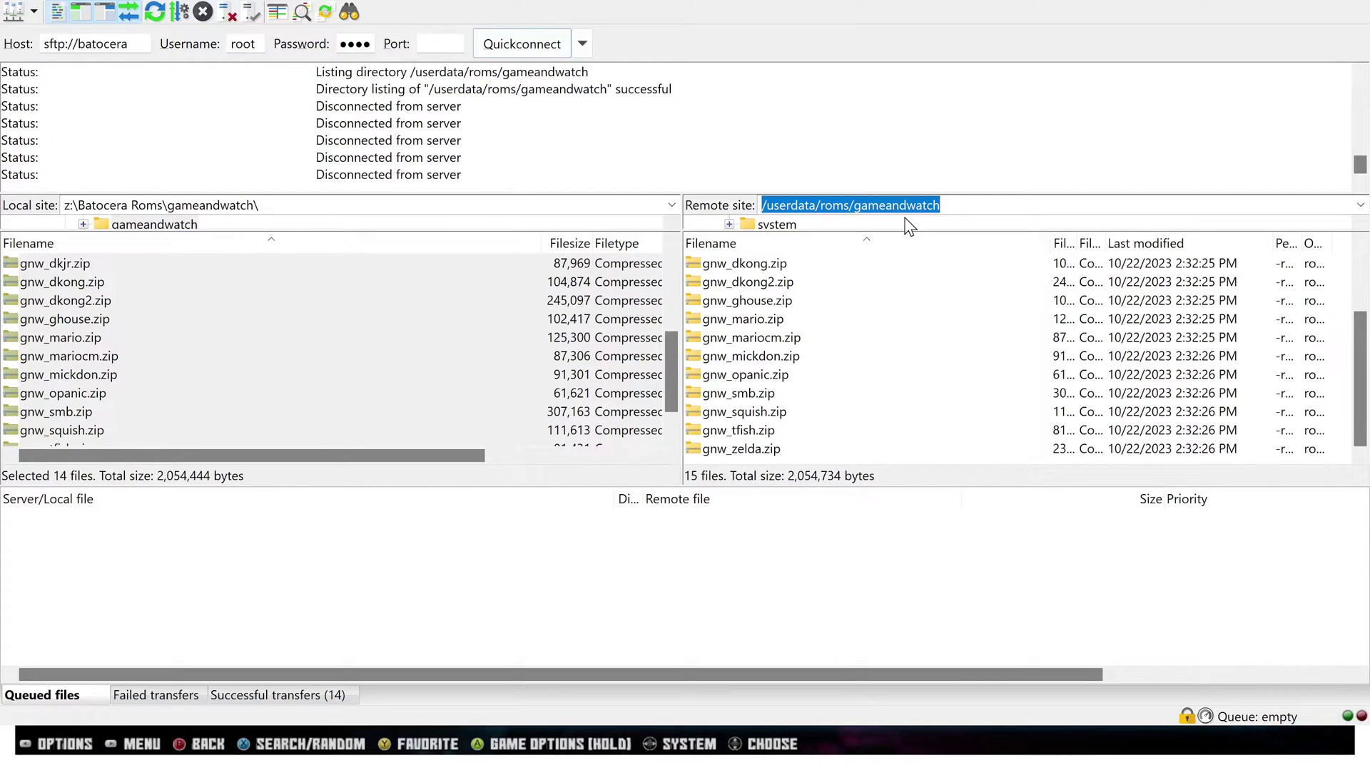
{"action": "left_click", "coordinate": [945, 204]}
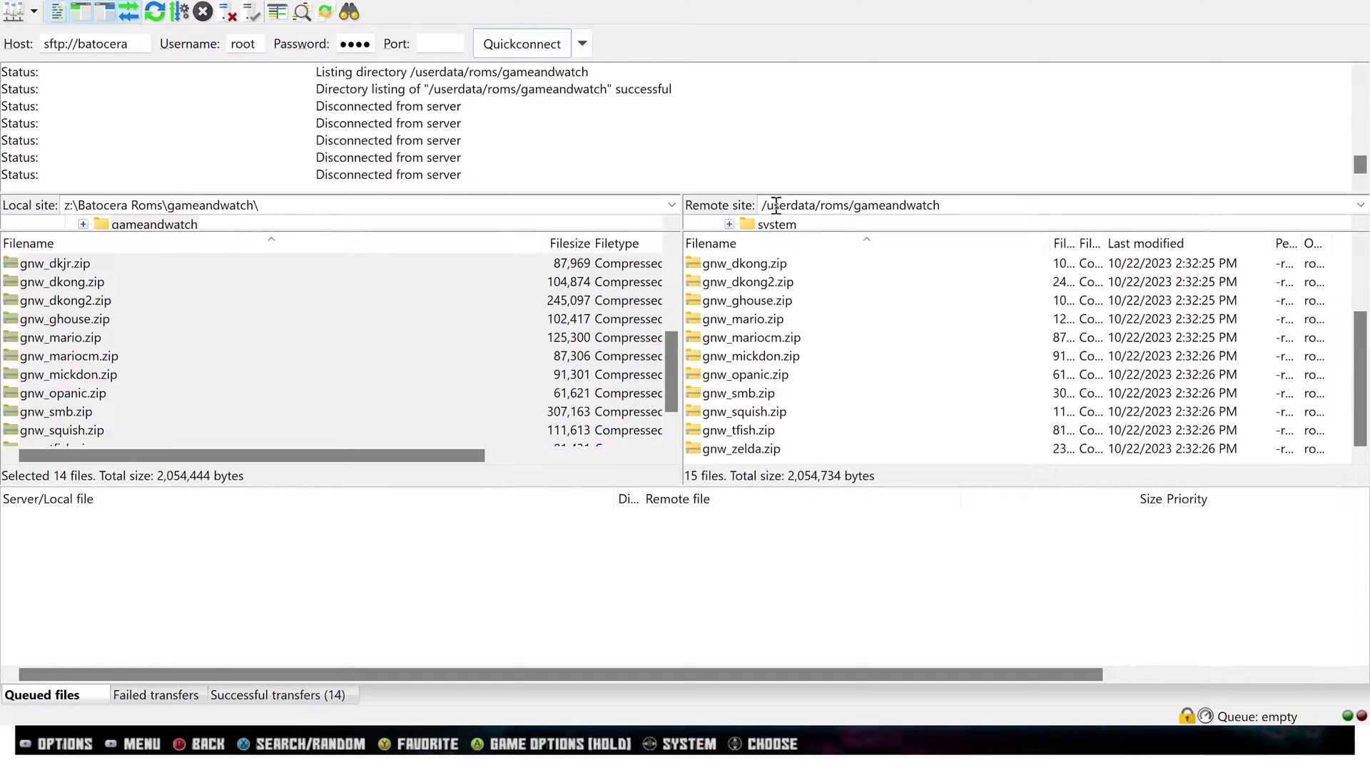
{"action": "left_click_drag", "start_coordinate": [855, 206], "coordinate": [952, 209]}
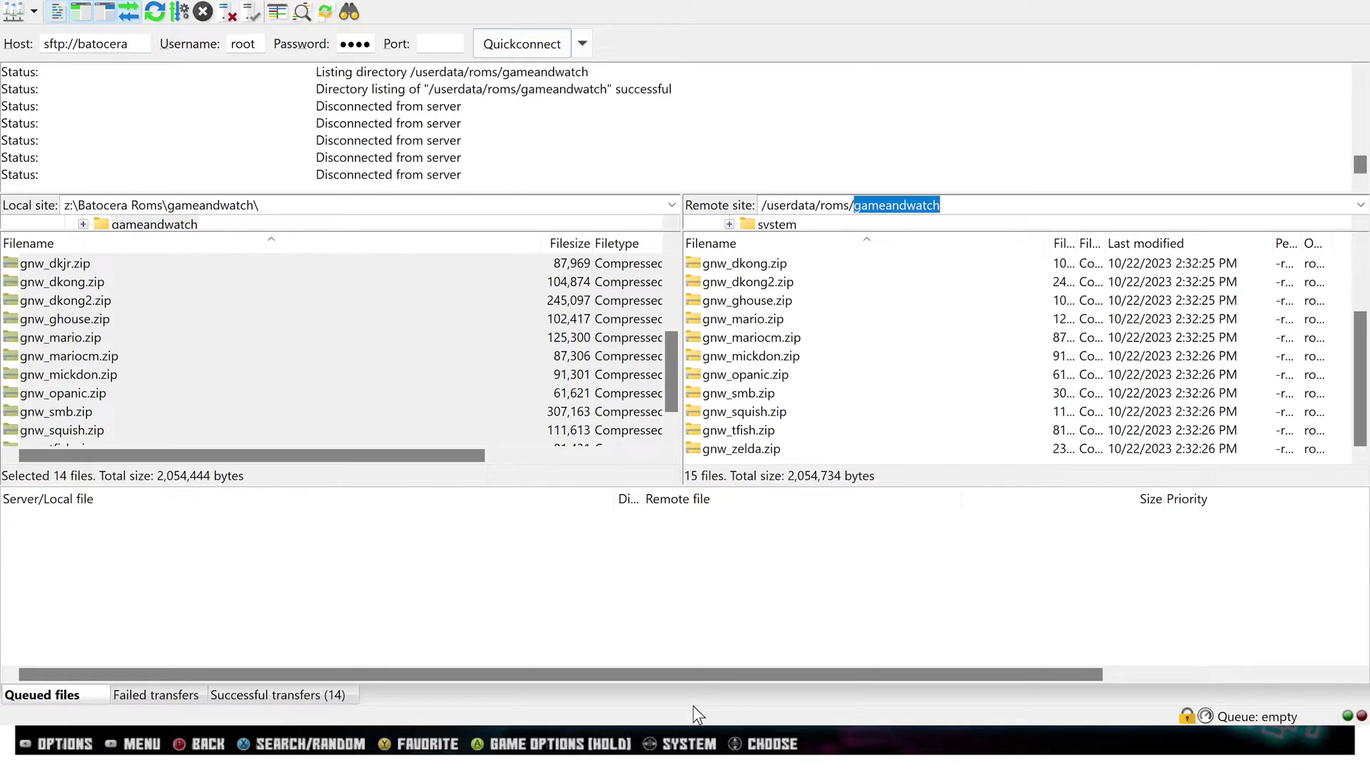
{"action": "left_click", "coordinate": [754, 721]}
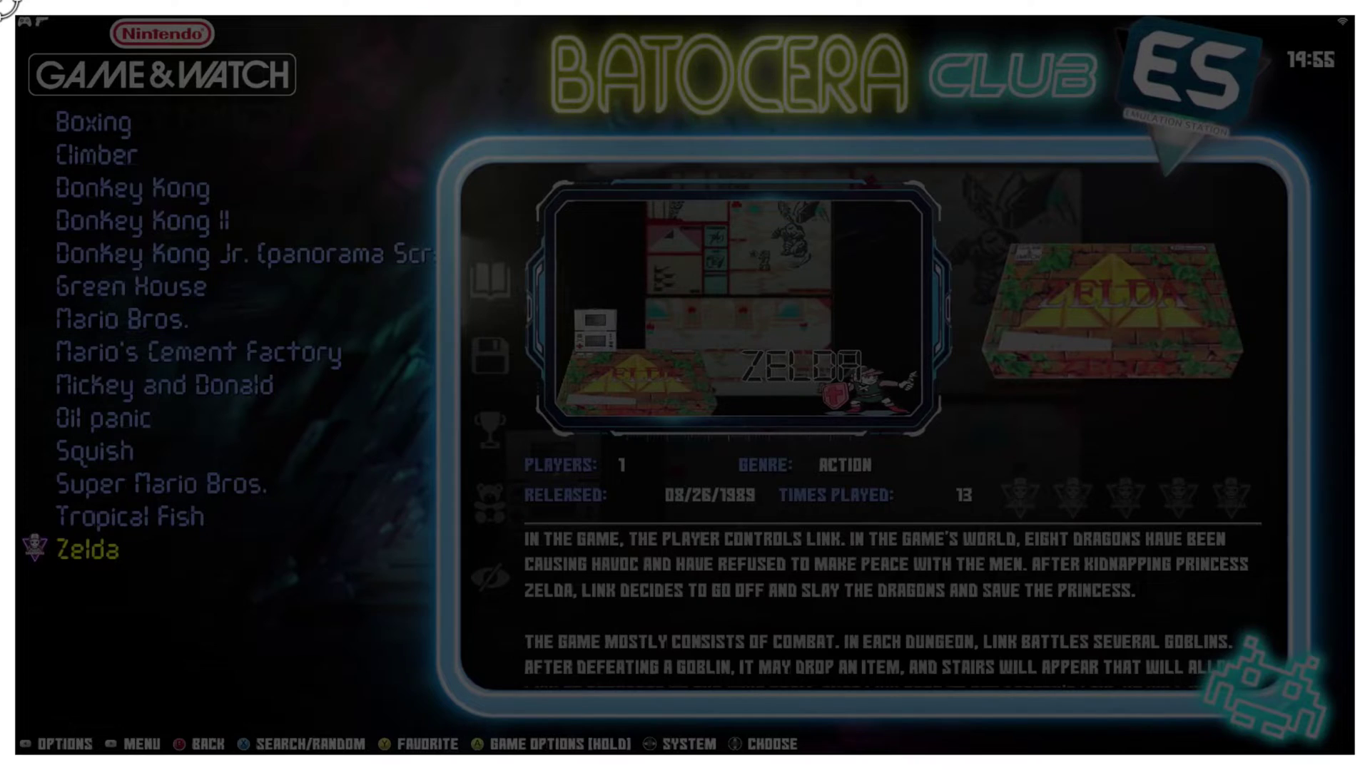
Step: Look at Game Settings in the main menu, then back out to the system list
{"action": "key", "text": "Return"}
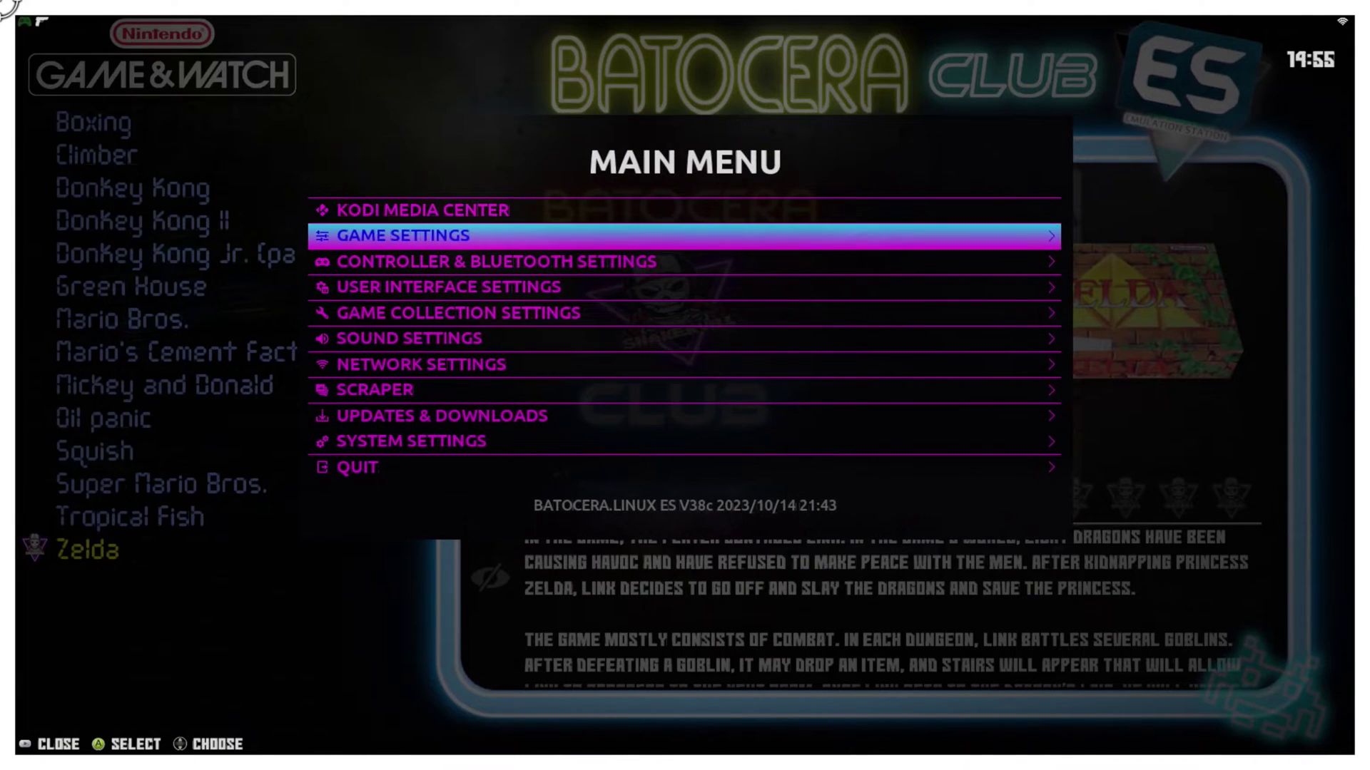
{"action": "key", "text": "Return"}
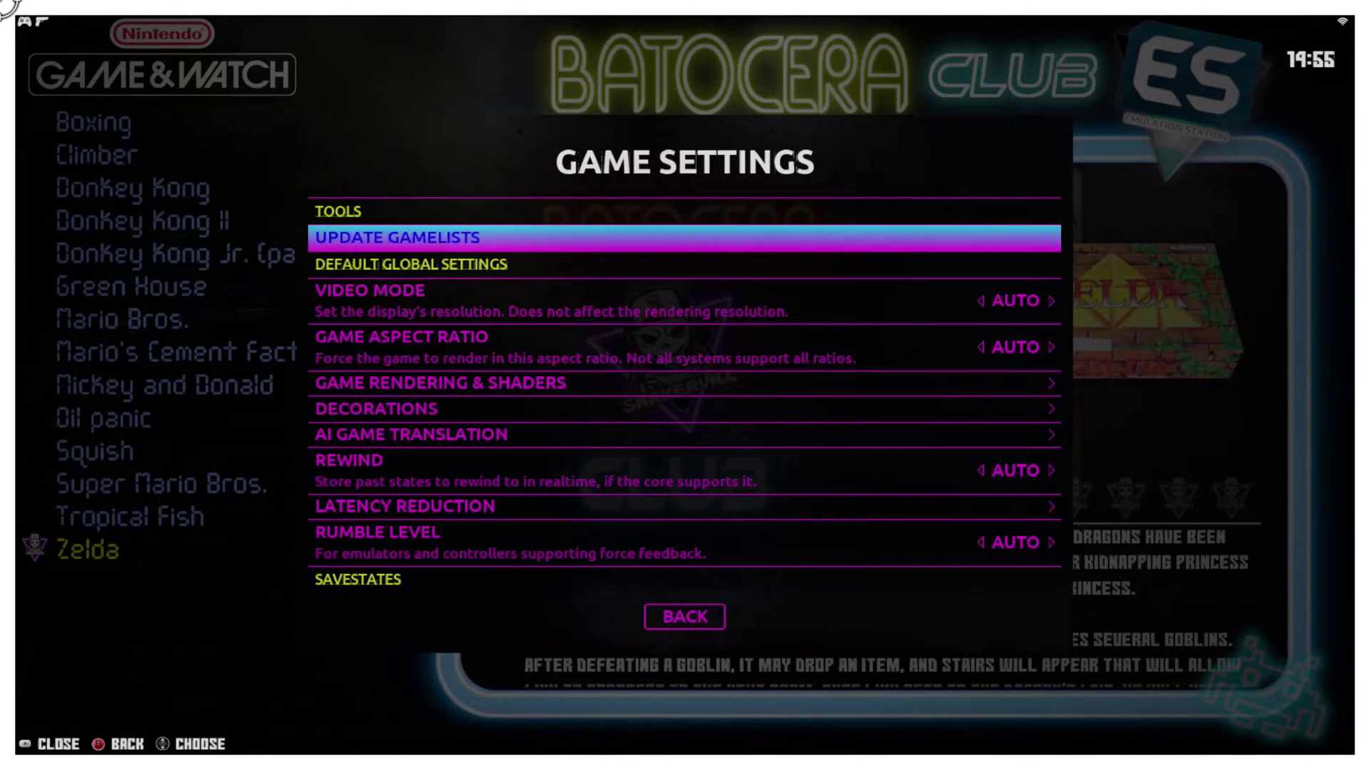
{"action": "key", "text": "BackSpace"}
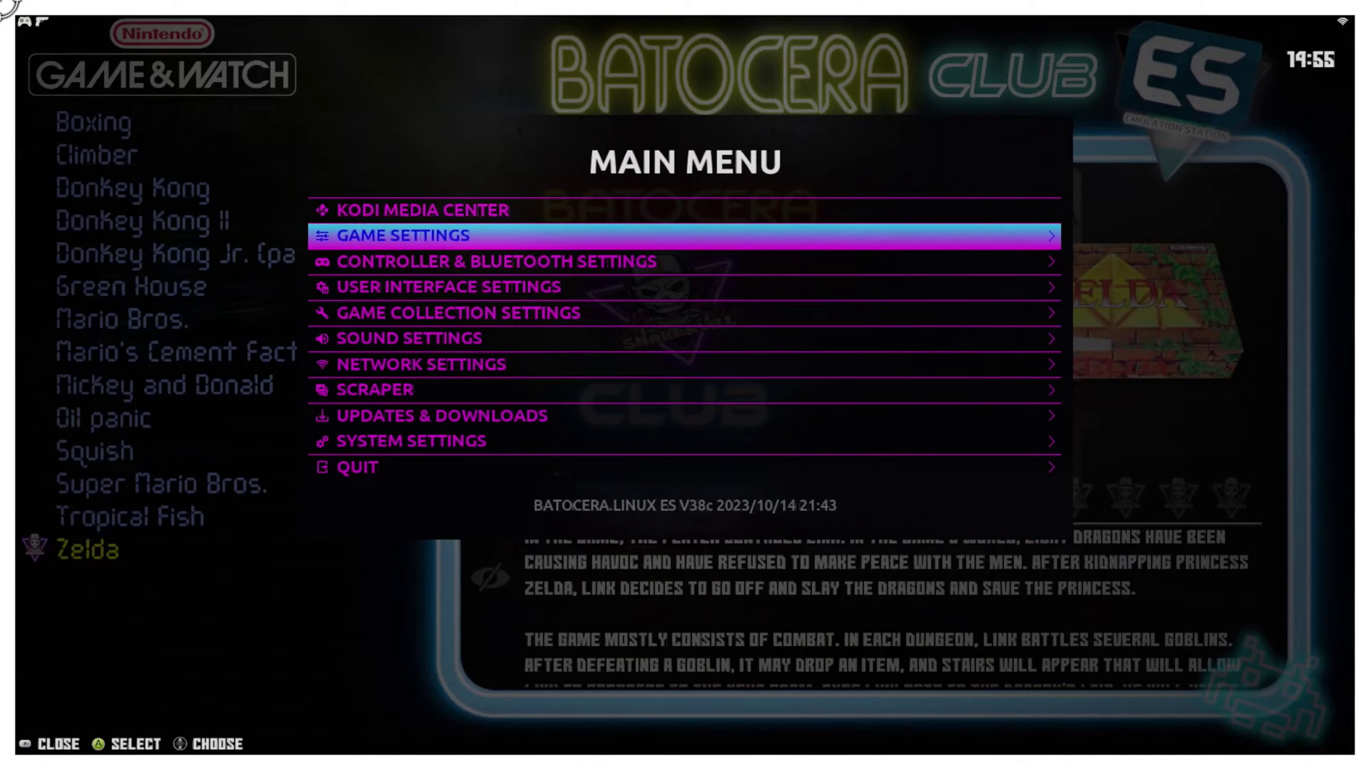
{"action": "key", "text": "Escape"}
{"action": "key", "text": "Up"}
{"action": "key", "text": "Up"}
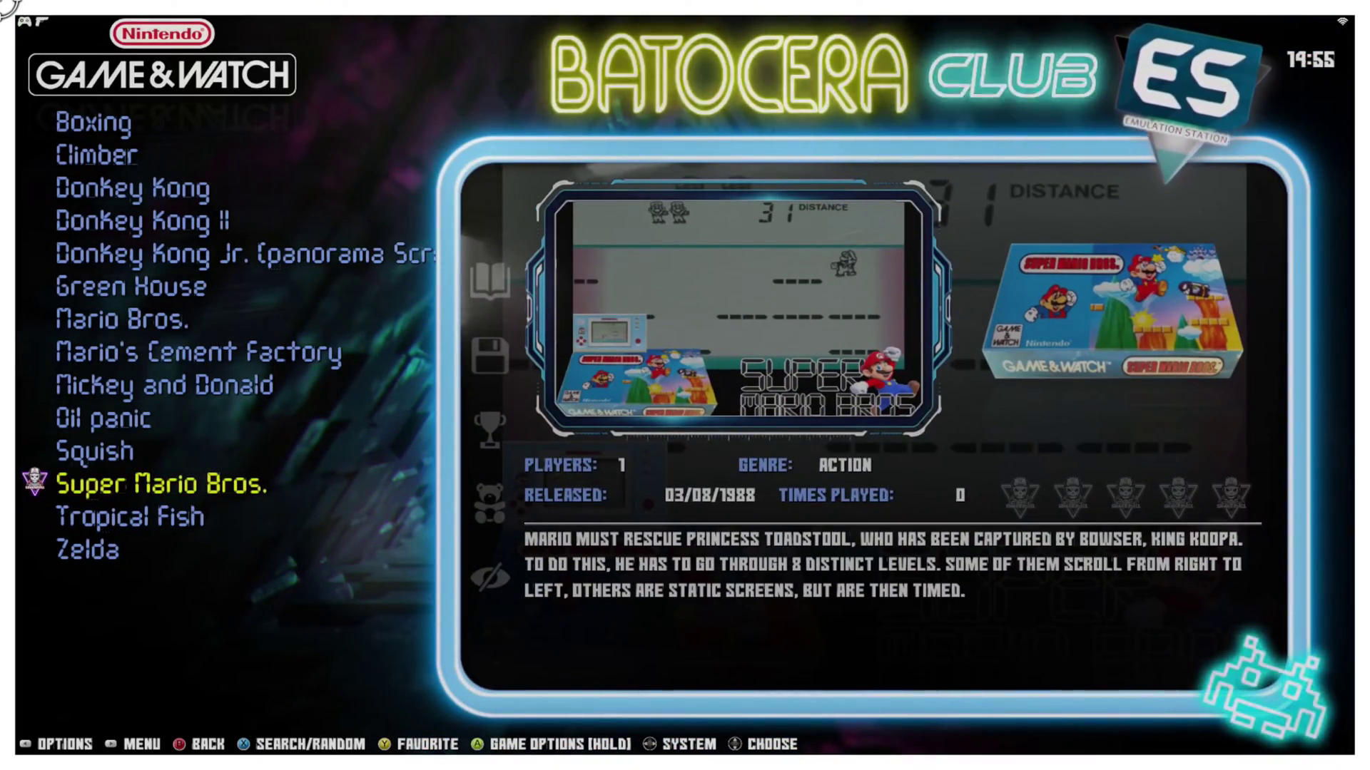
{"action": "key", "text": "BackSpace"}
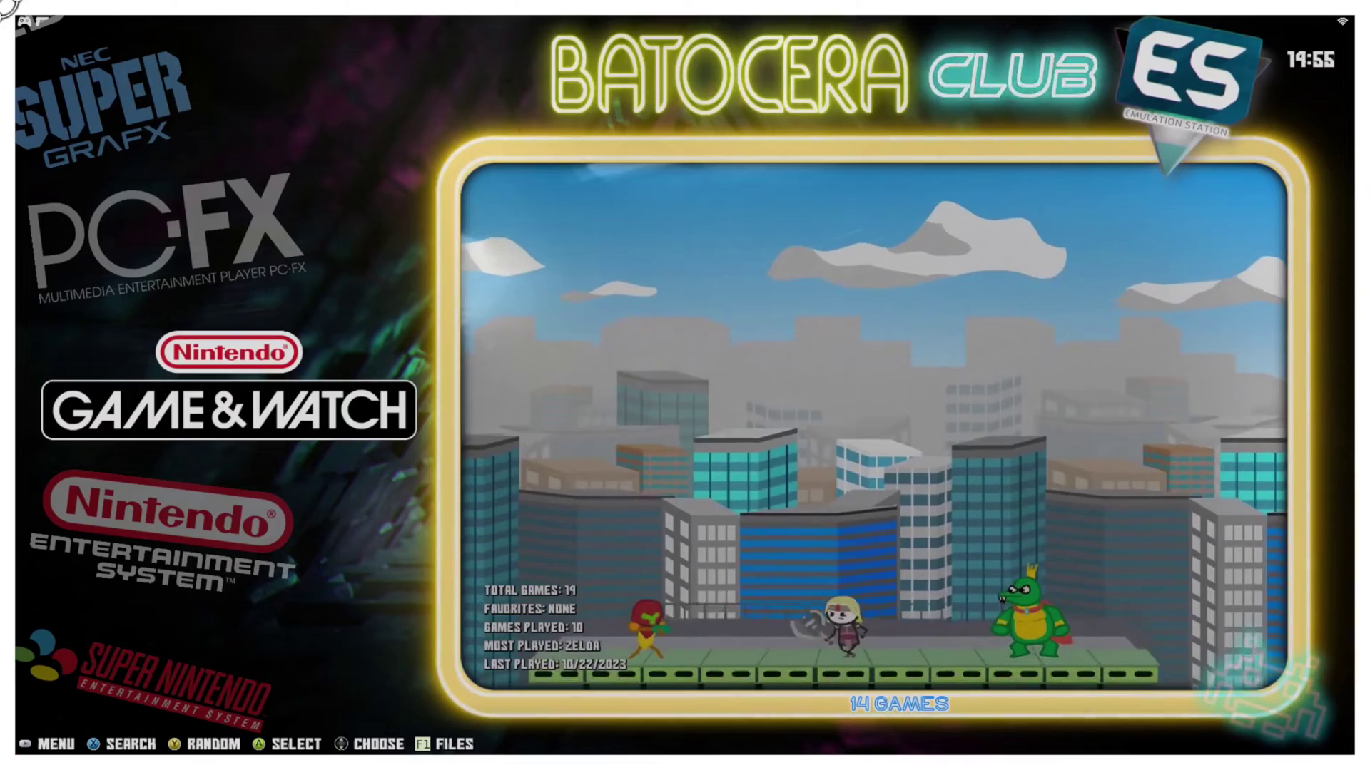
Step: Open the Game & Watch game list and move down to Zelda
{"action": "key", "text": "Down"}
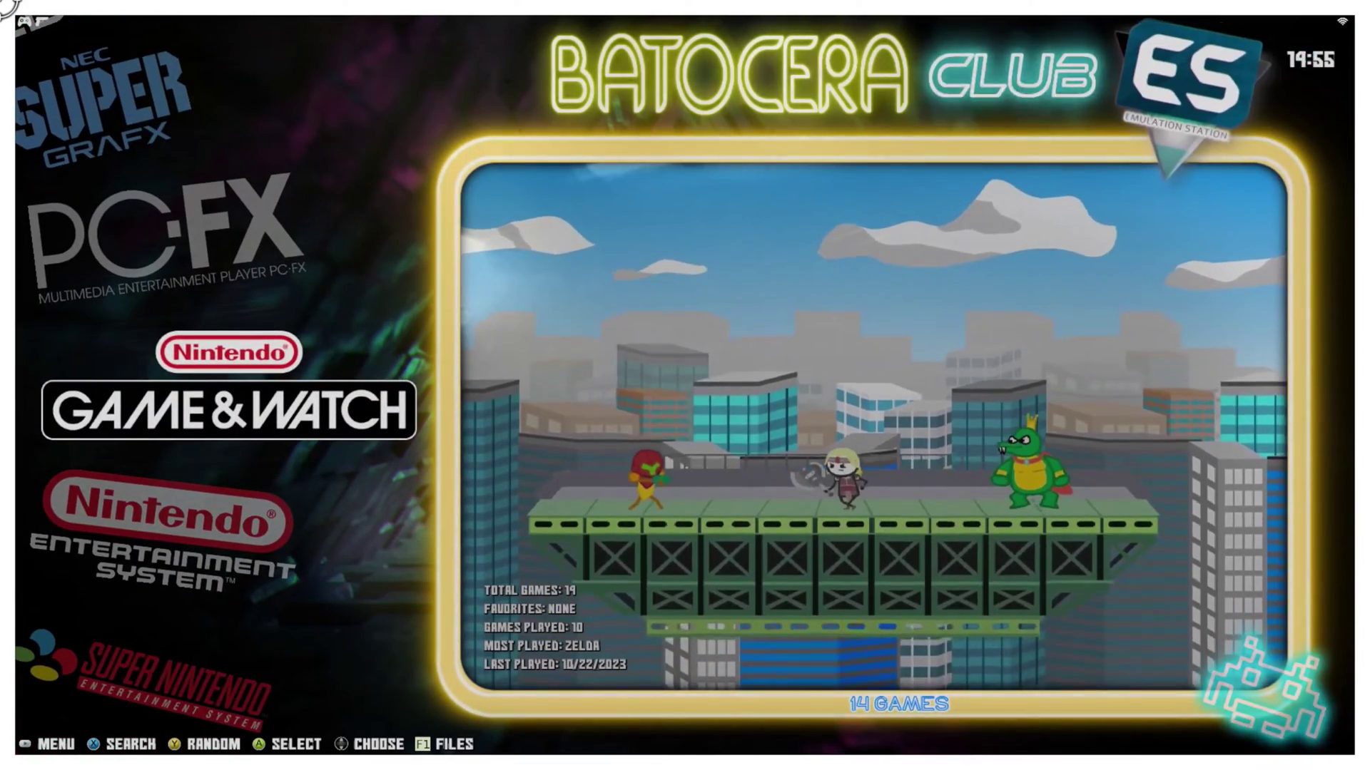
{"action": "key", "text": "Return"}
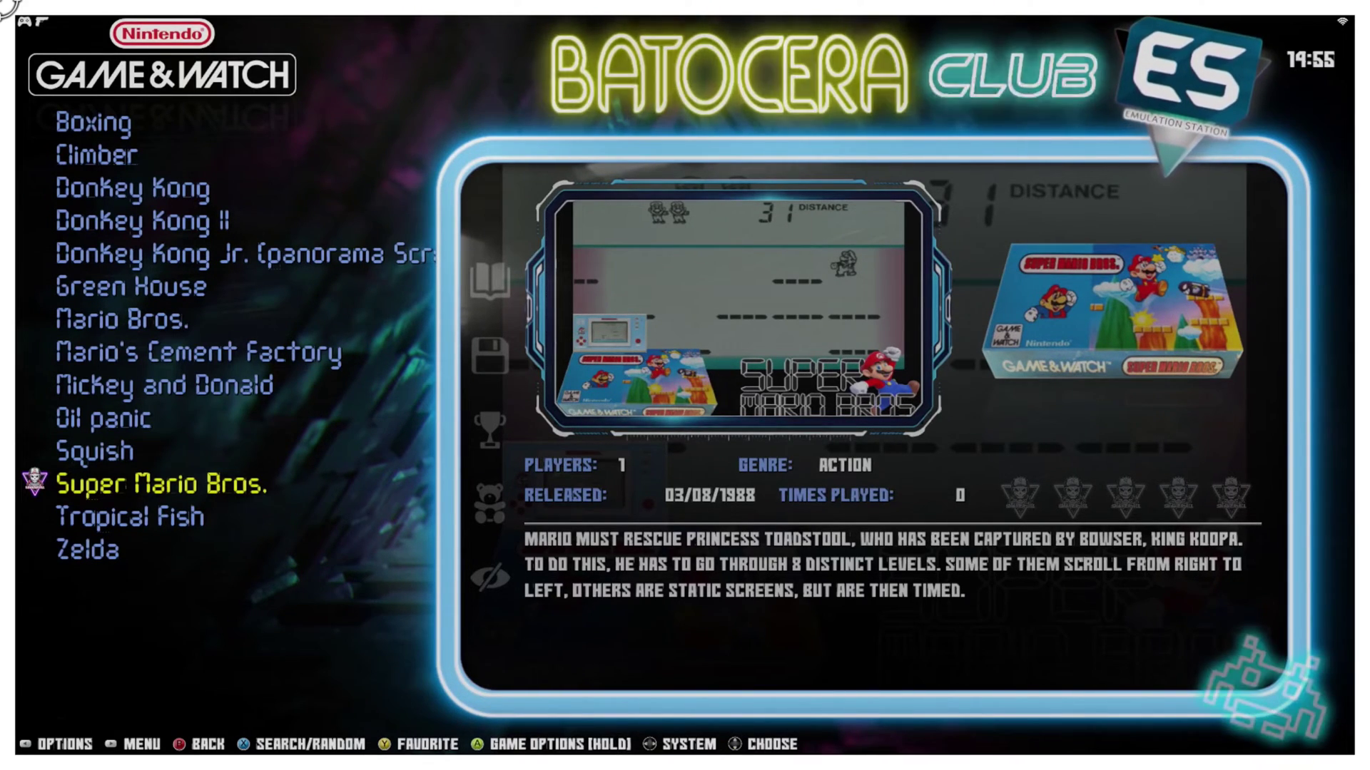
{"action": "key", "text": "Up"}
{"action": "key", "text": "Up"}
{"action": "key", "text": "Up"}
{"action": "key", "text": "Up"}
{"action": "key", "text": "Up"}
{"action": "key", "text": "Up"}
{"action": "key", "text": "Up"}
{"action": "key", "text": "Up"}
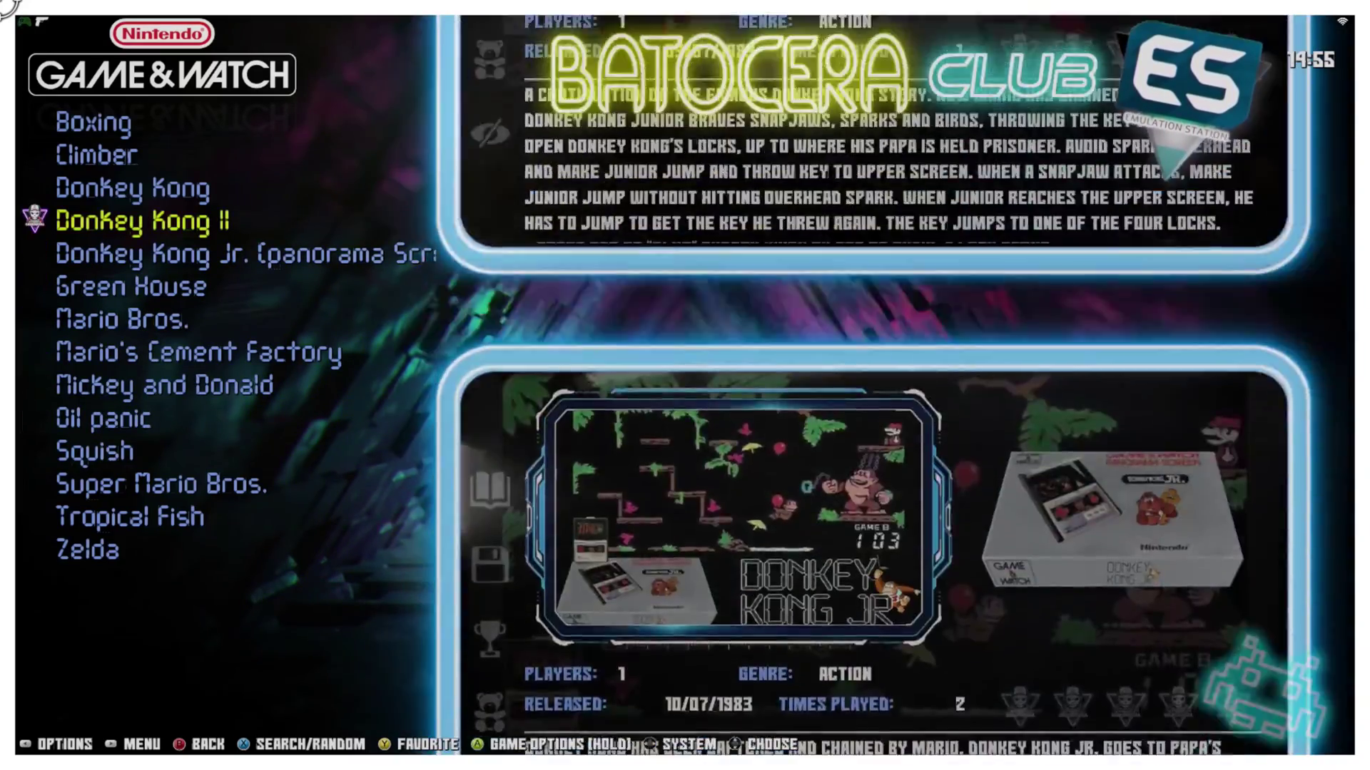
{"action": "key", "text": "Up"}
{"action": "key", "text": "Up"}
{"action": "key", "text": "Up"}
{"action": "key", "text": "Down"}
{"action": "key", "text": "Down"}
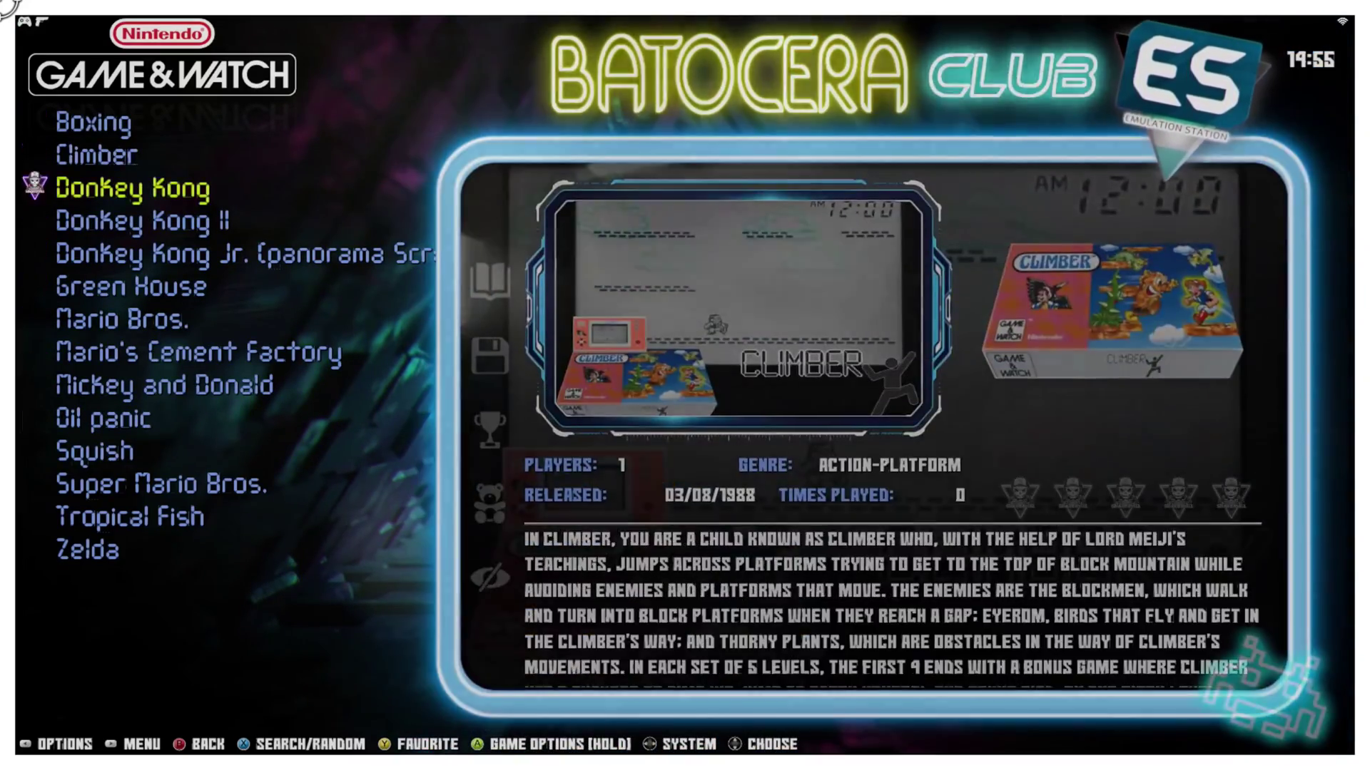
{"action": "key", "text": "Down"}
{"action": "key", "text": "Down"}
{"action": "key", "text": "Down"}
{"action": "key", "text": "Down"}
{"action": "key", "text": "Down"}
{"action": "key", "text": "Down"}
{"action": "key", "text": "Down"}
{"action": "key", "text": "Down"}
{"action": "key", "text": "Down"}
{"action": "key", "text": "Down"}
{"action": "key", "text": "Down"}
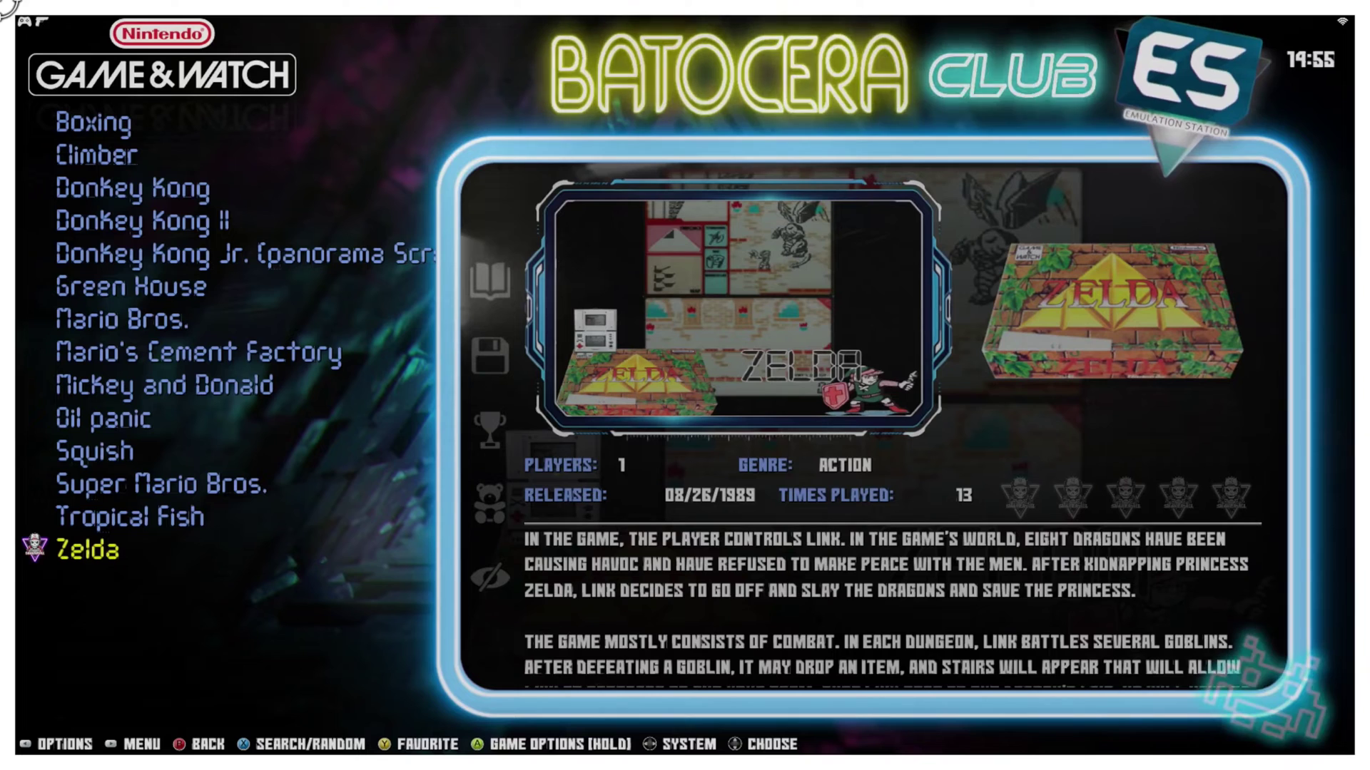
Step: Check Zelda's game options, then open View Options for the Game & Watch list
{"action": "key", "text": "Return"}
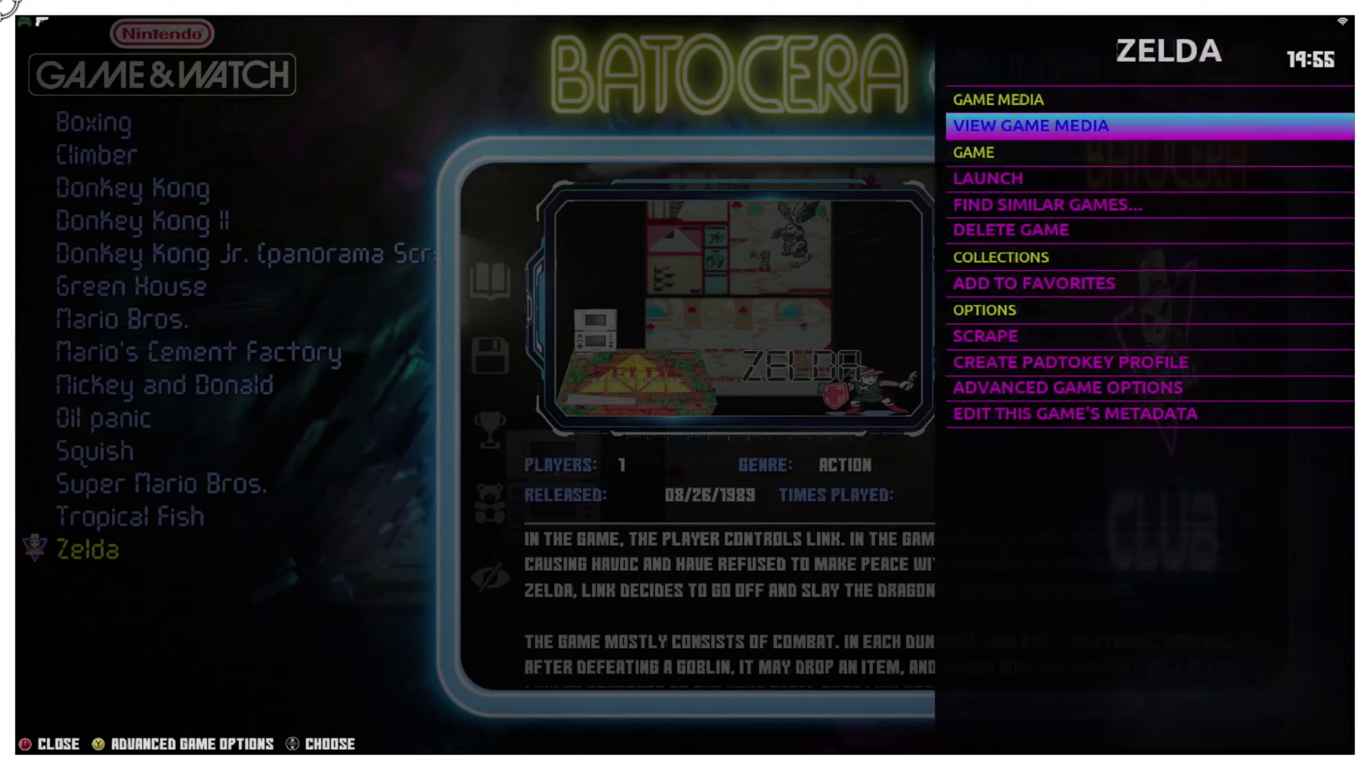
{"action": "key", "text": "BackSpace"}
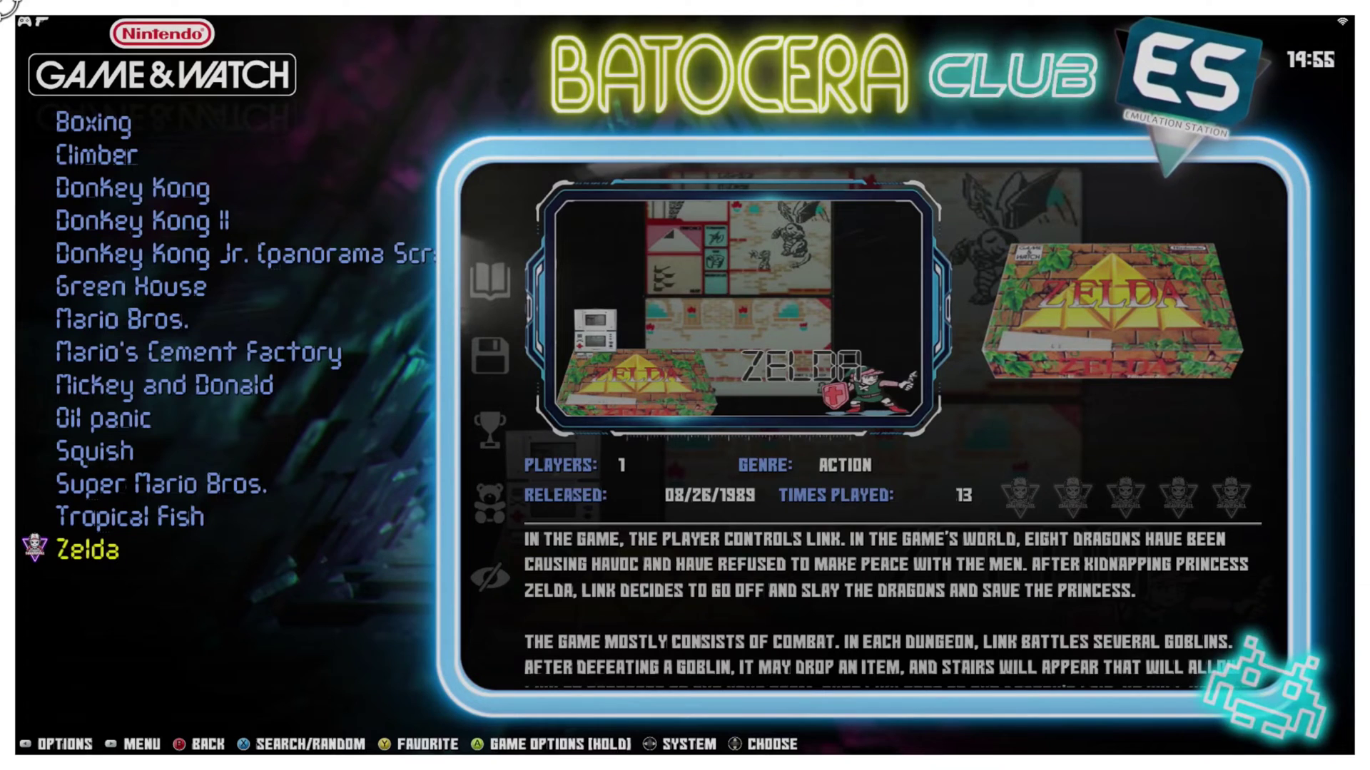
{"action": "key", "text": "space"}
{"action": "key", "text": "Up"}
{"action": "key", "text": "Up"}
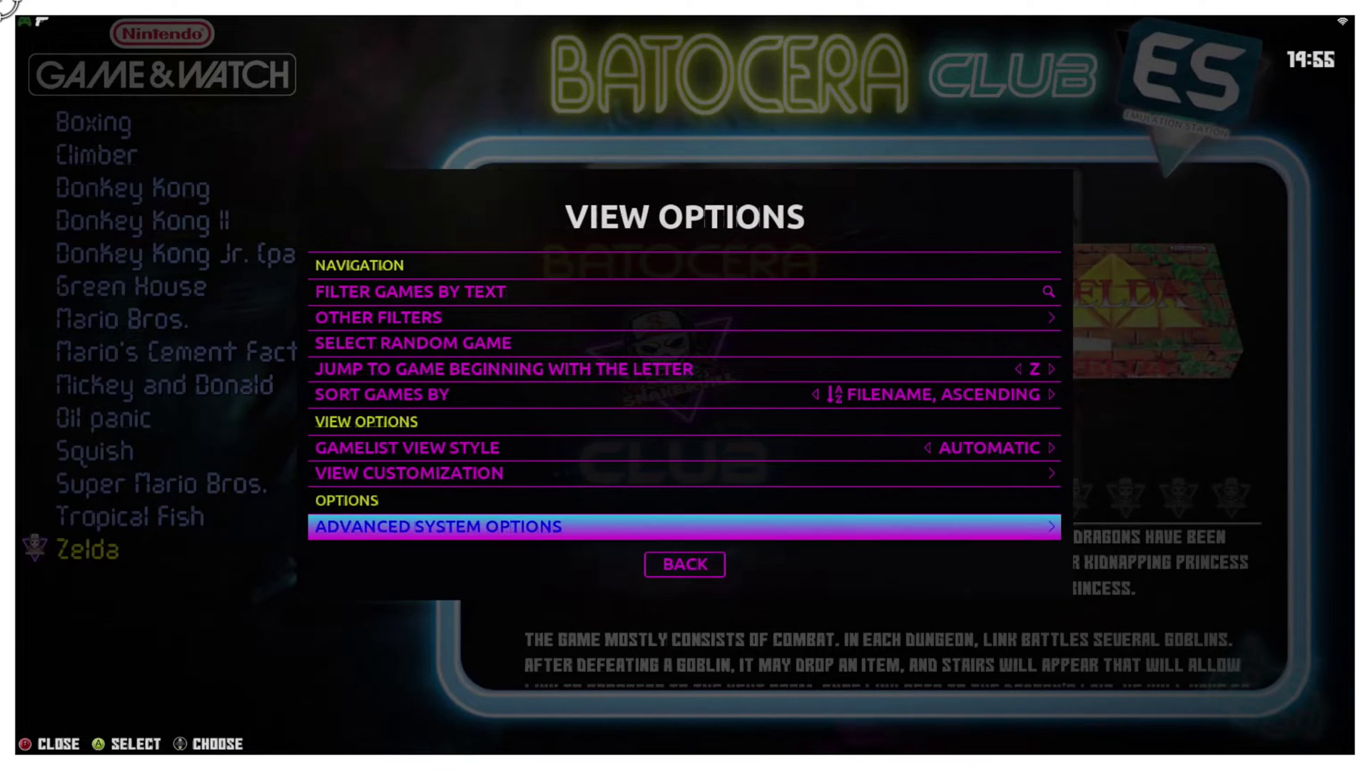
Step: Change the Game & Watch emulator from MAME to AUTO in Advanced System Options
{"action": "key", "text": "Return"}
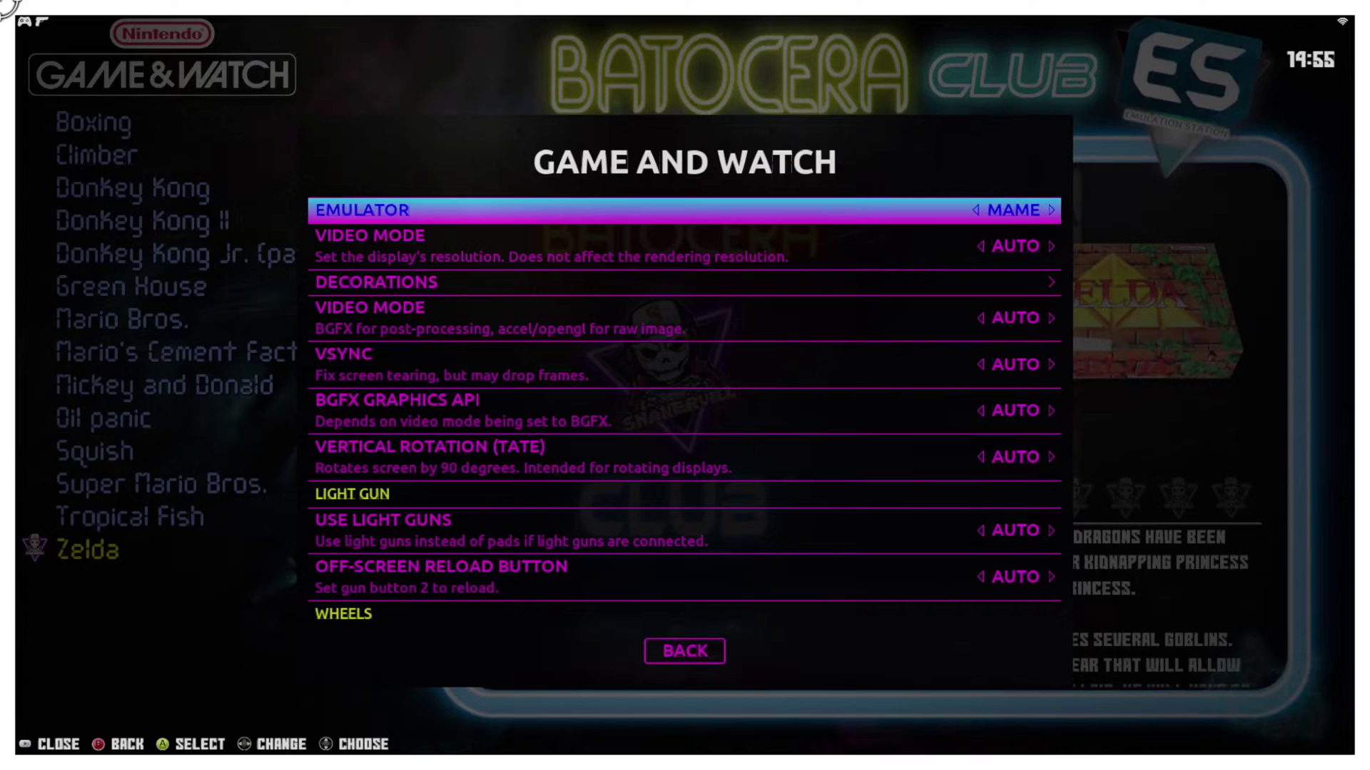
{"action": "key", "text": "Left"}
{"action": "key", "text": "Left"}
{"action": "key", "text": "Left"}
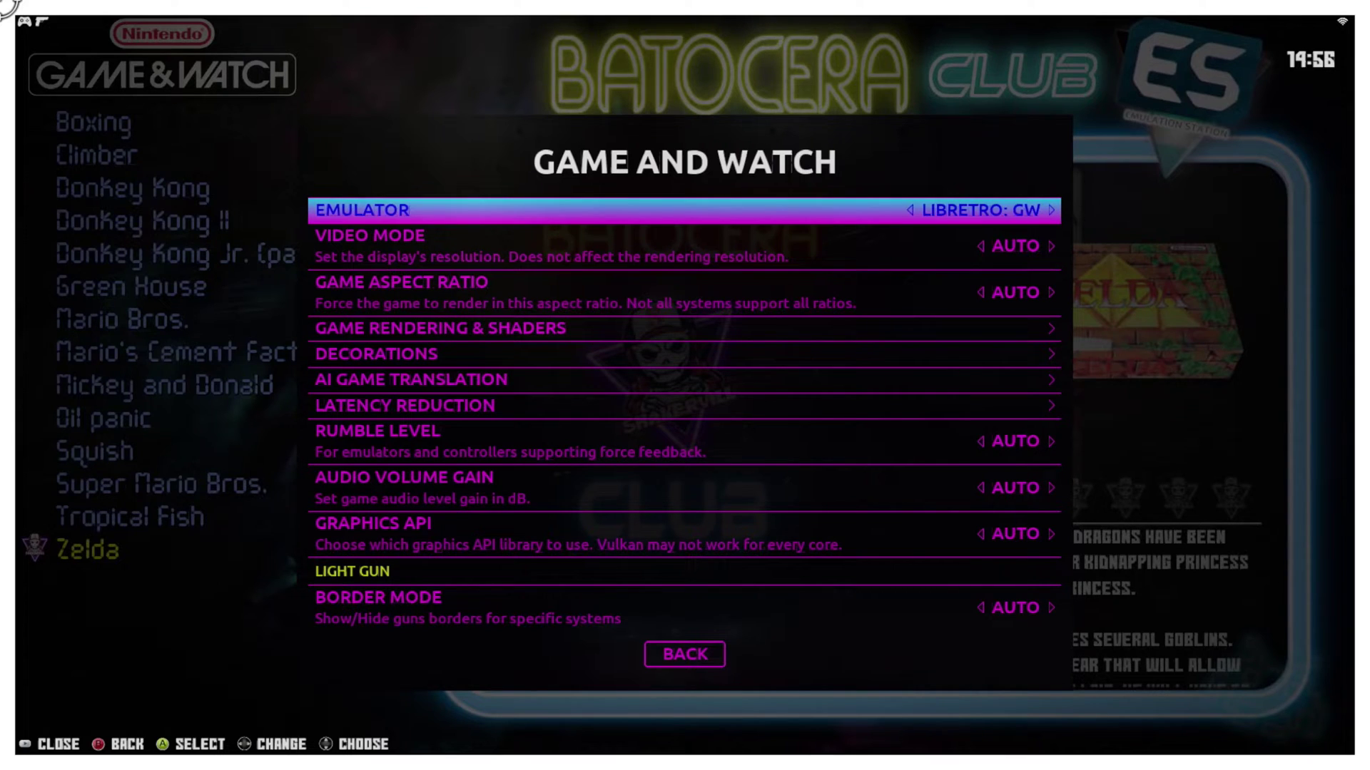
{"action": "key", "text": "Left"}
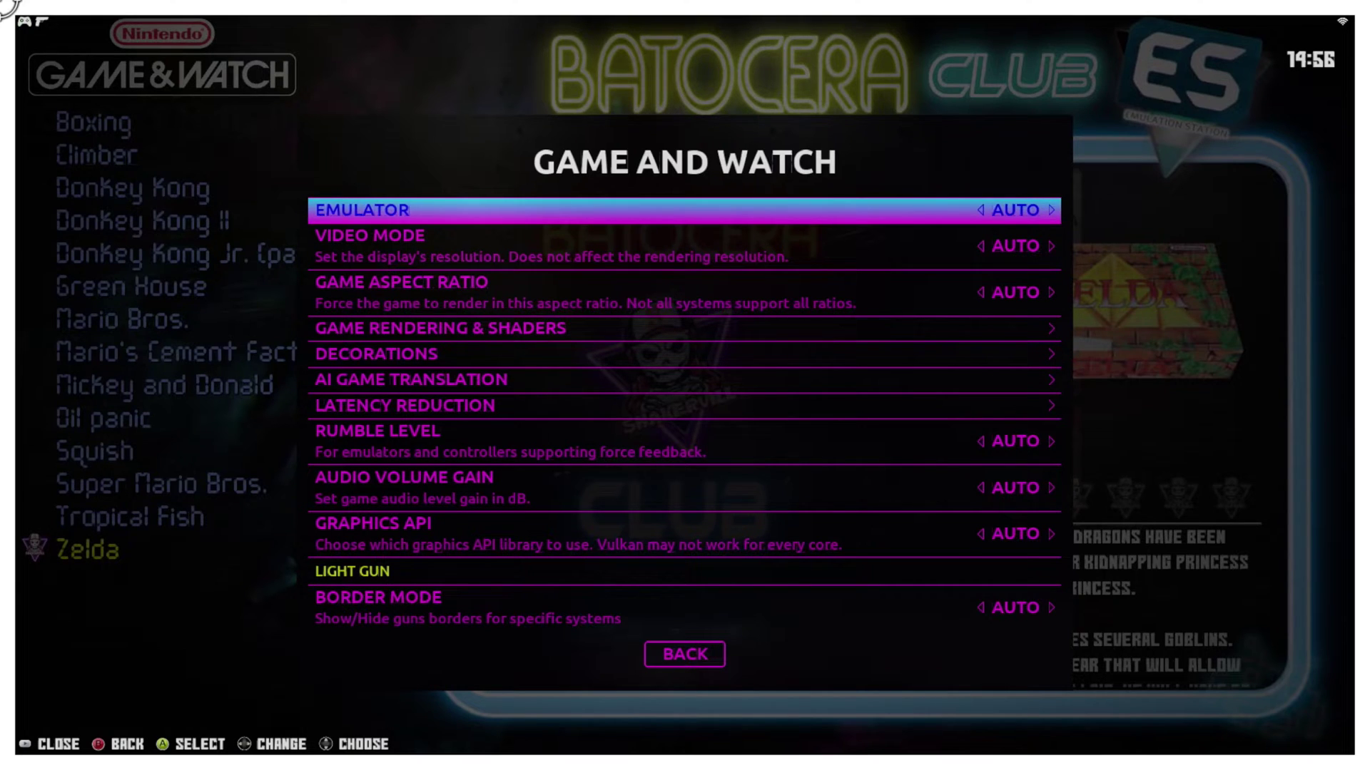
{"action": "key", "text": "Right"}
{"action": "key", "text": "Left"}
{"action": "key", "text": "Escape"}
{"action": "key", "text": "Escape"}
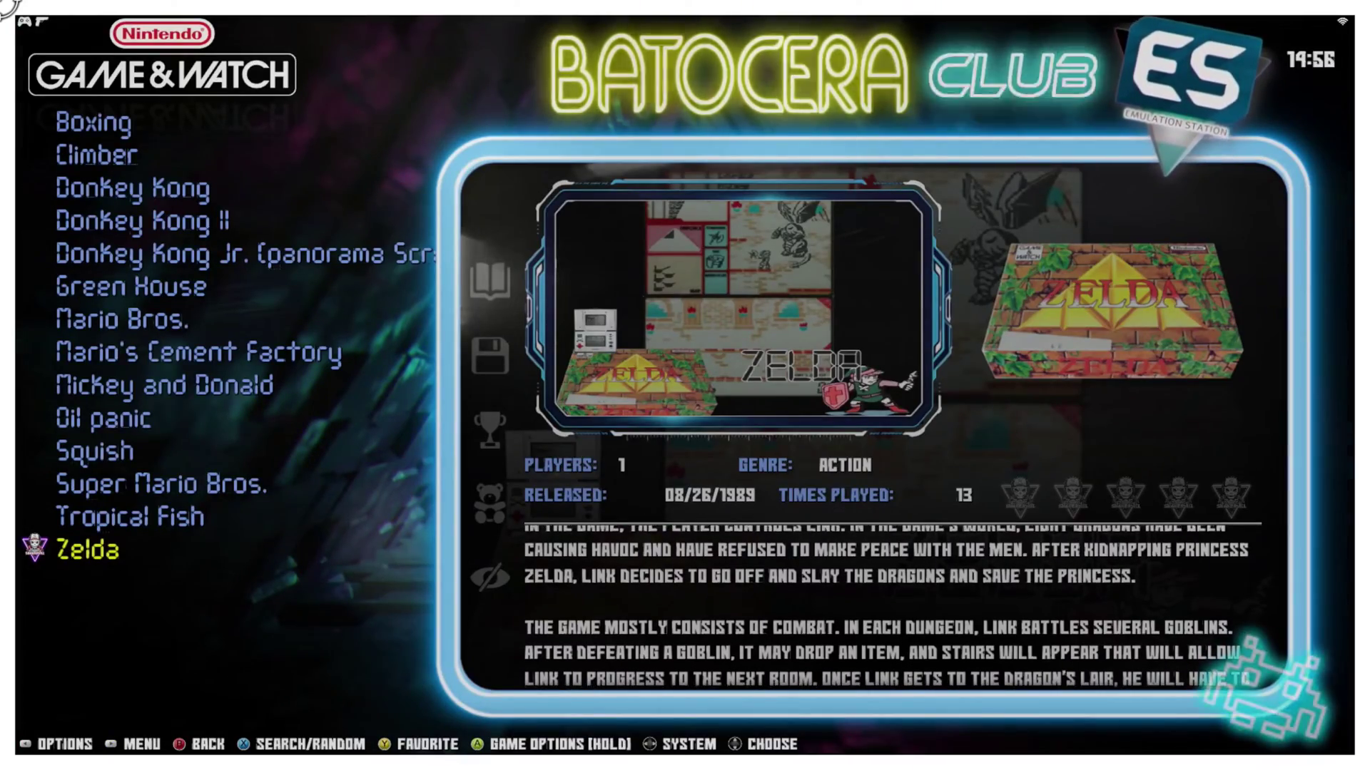
Step: Launch Zelda once, then reopen the Game & Watch view options
{"action": "key", "text": "Return"}
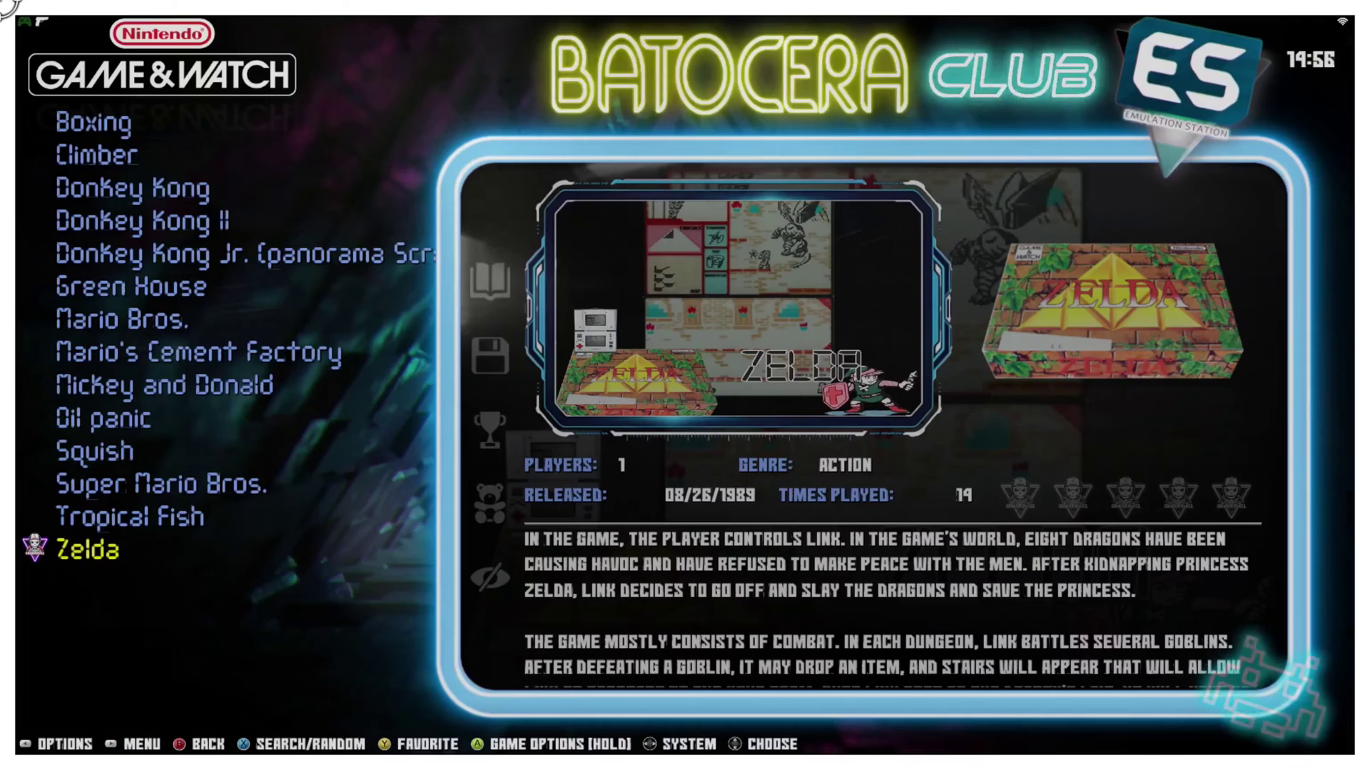
{"action": "key", "text": "F2"}
Step: Switch the Game & Watch emulator to standalone MAME, then back to LIBRETRO: MAME
{"action": "key", "text": "Return"}
{"action": "key", "text": "Right"}
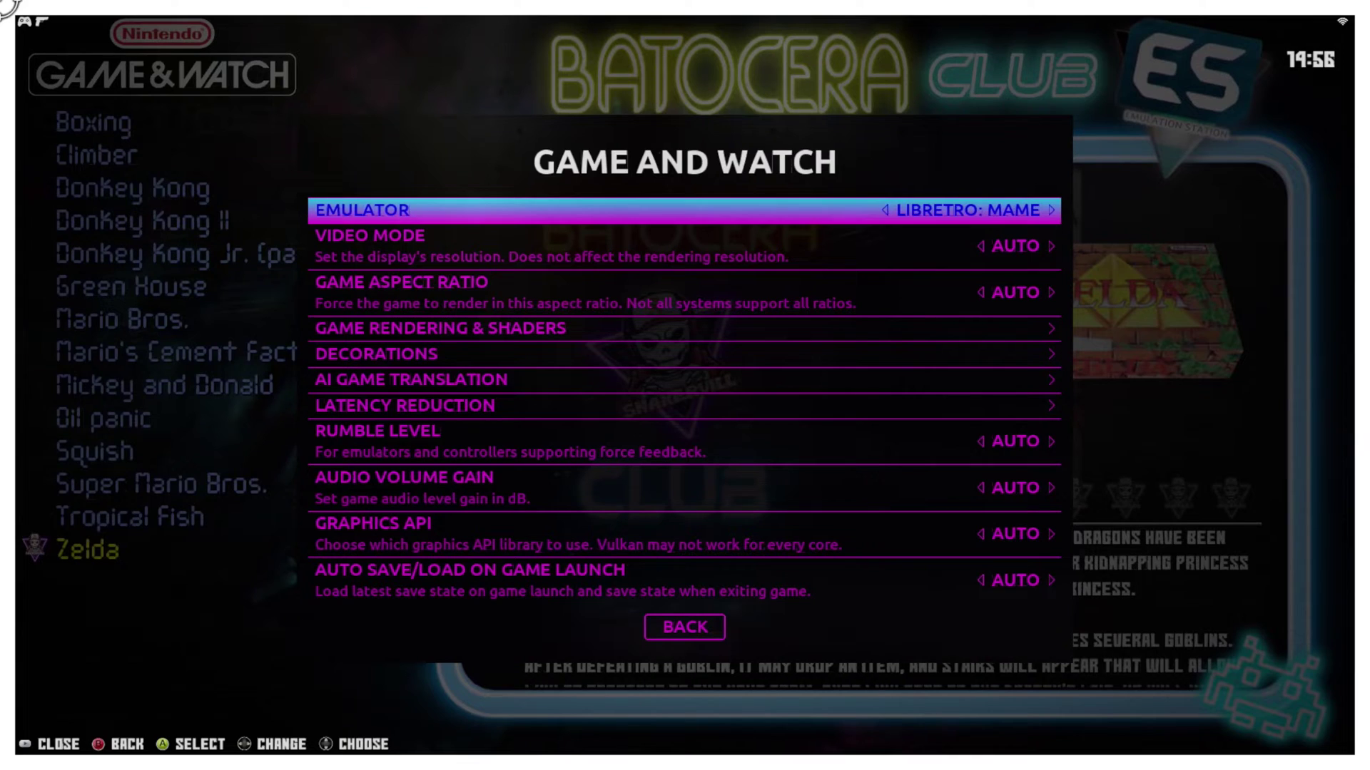
{"action": "key", "text": "Right"}
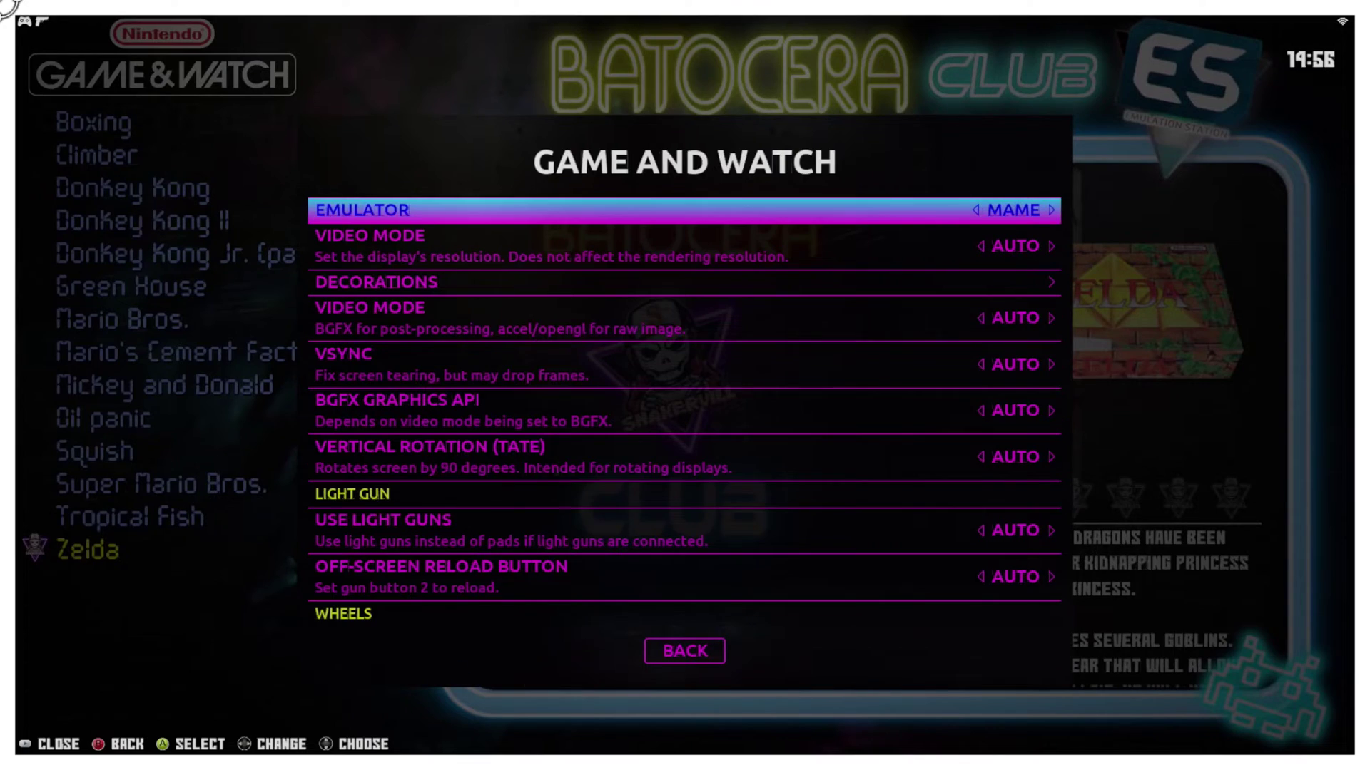
{"action": "key", "text": "Left"}
{"action": "key", "text": "Escape"}
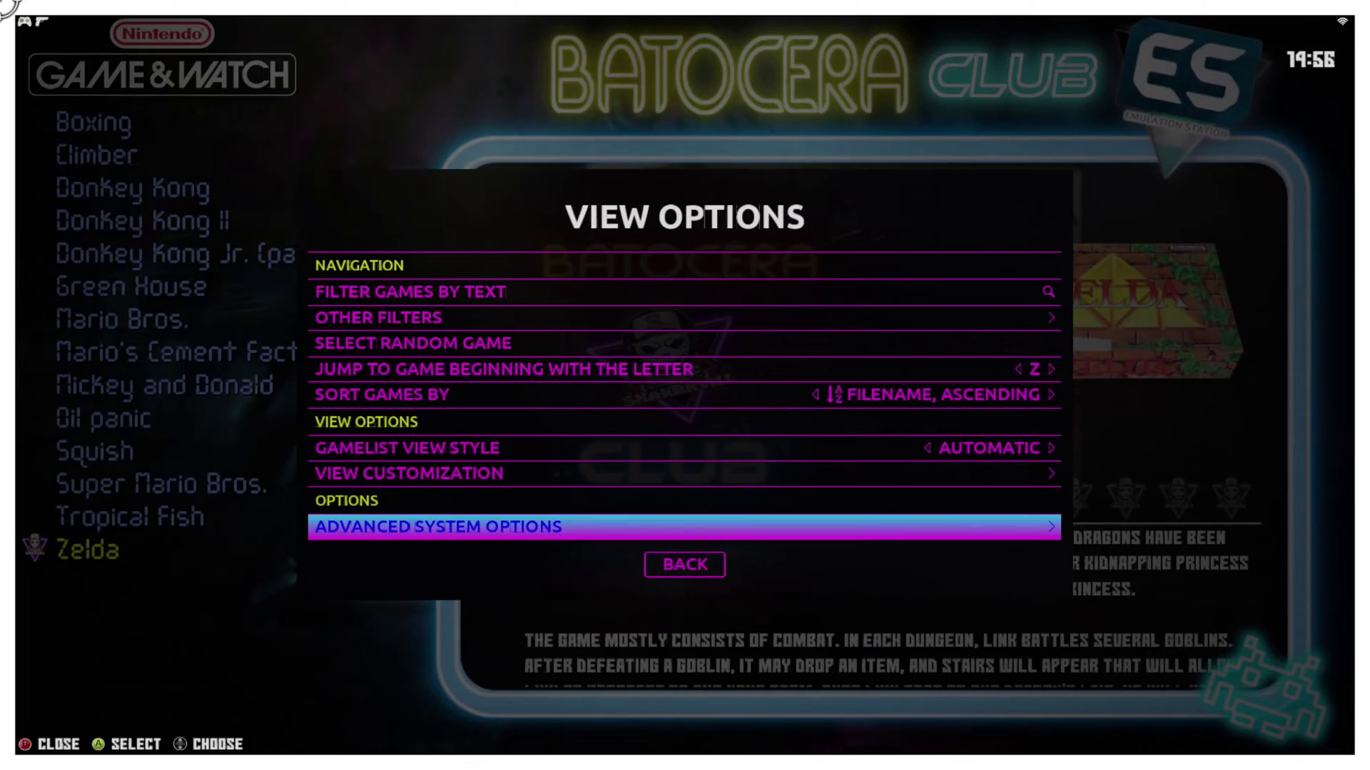
{"action": "key", "text": "Escape"}
{"action": "key", "text": "Return"}
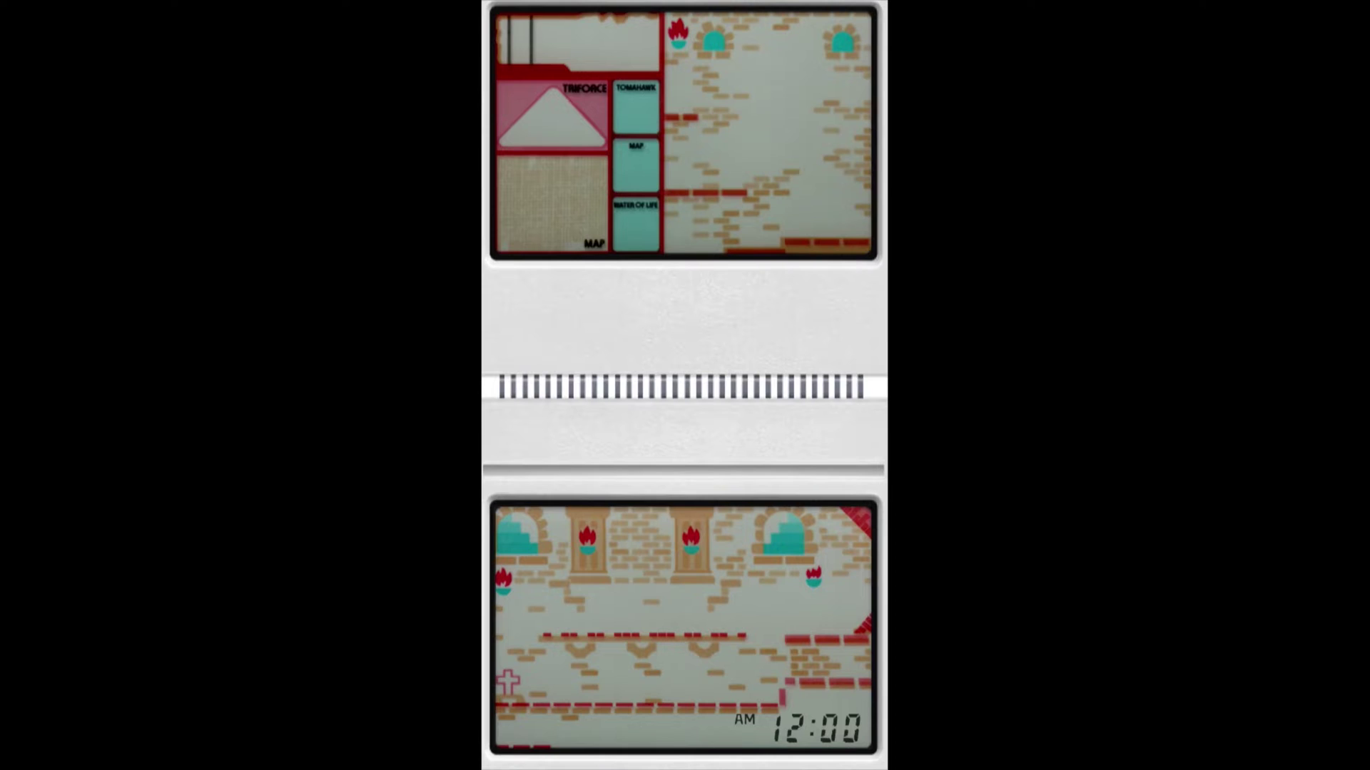
{"action": "key", "text": "Escape"}
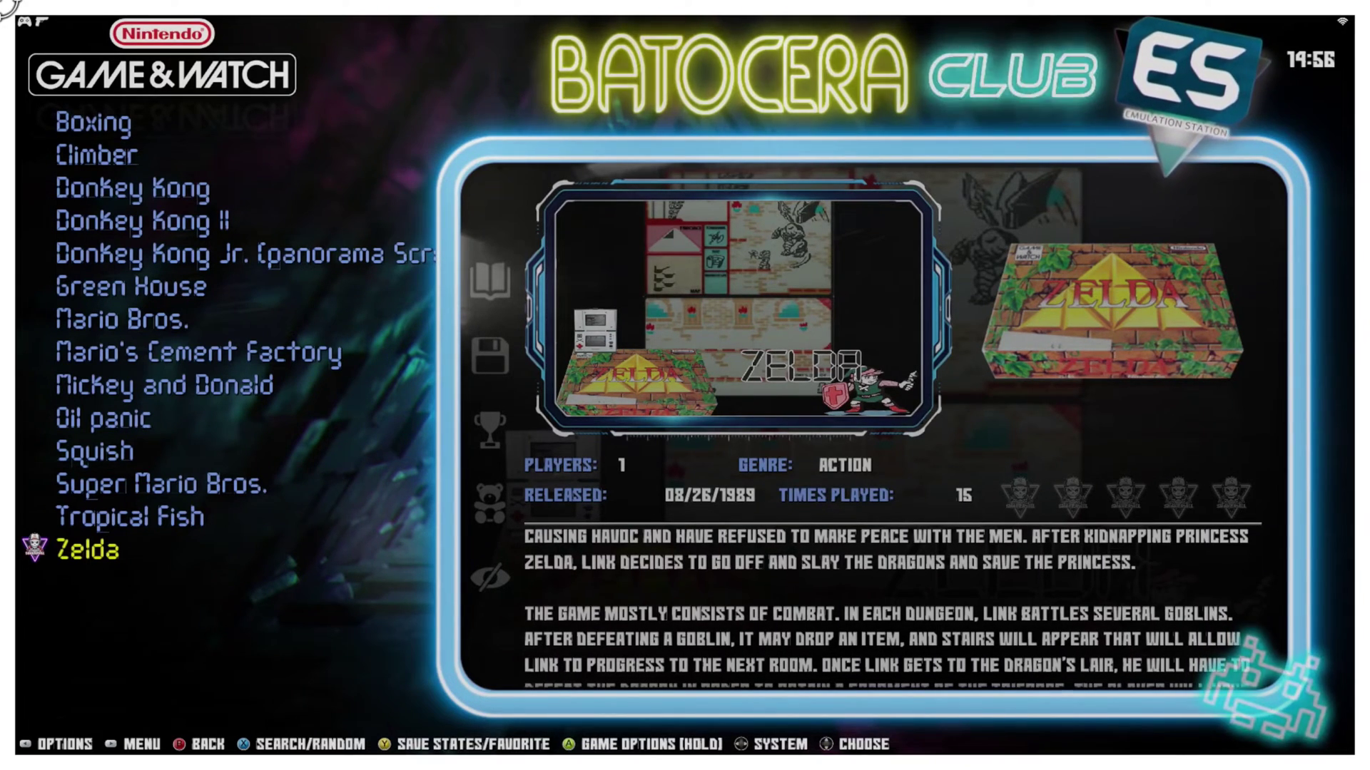
Step: Change the Game & Watch emulator from LIBRETRO: MAME to standalone MAME in Advanced System Options
{"action": "key", "text": "Return"}
{"action": "key", "text": "Escape"}
{"action": "key", "text": "BackSpace"}
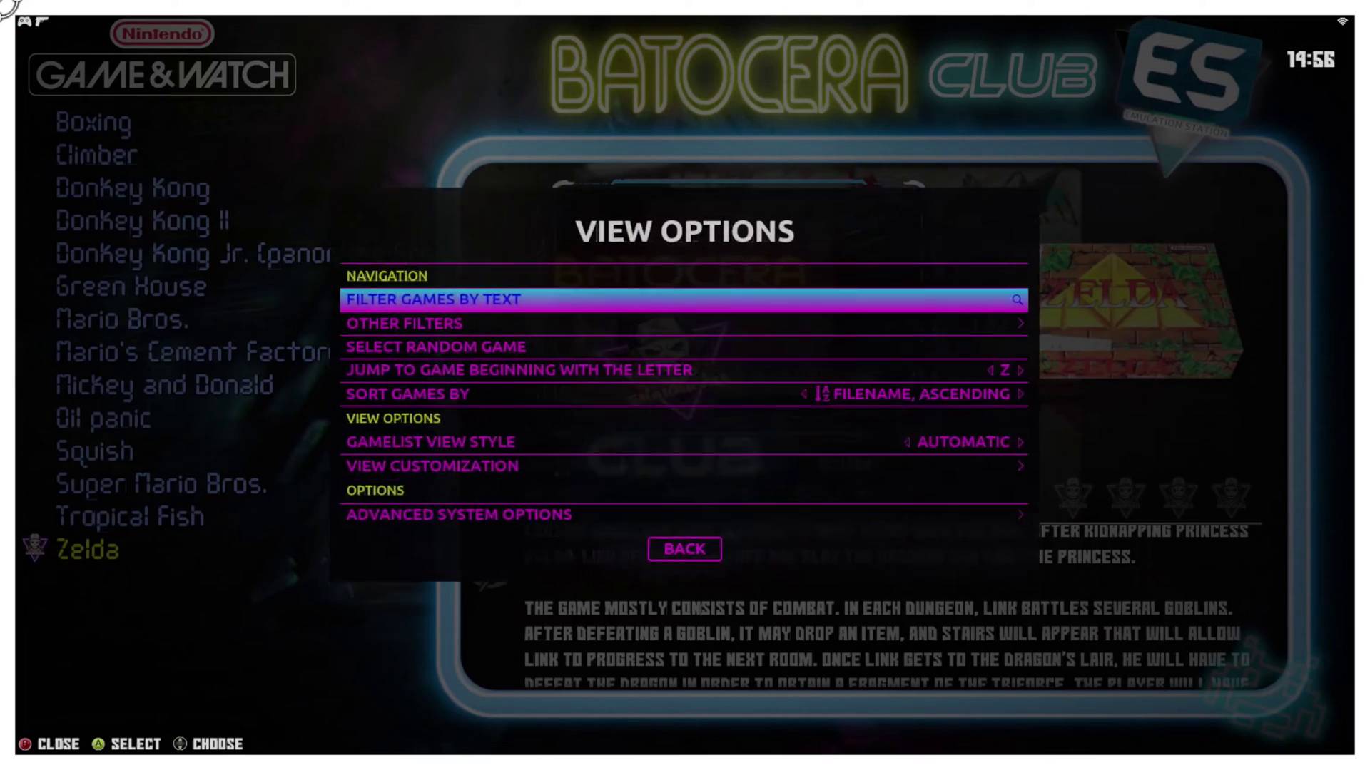
{"action": "key", "text": "Up"}
{"action": "key", "text": "Up"}
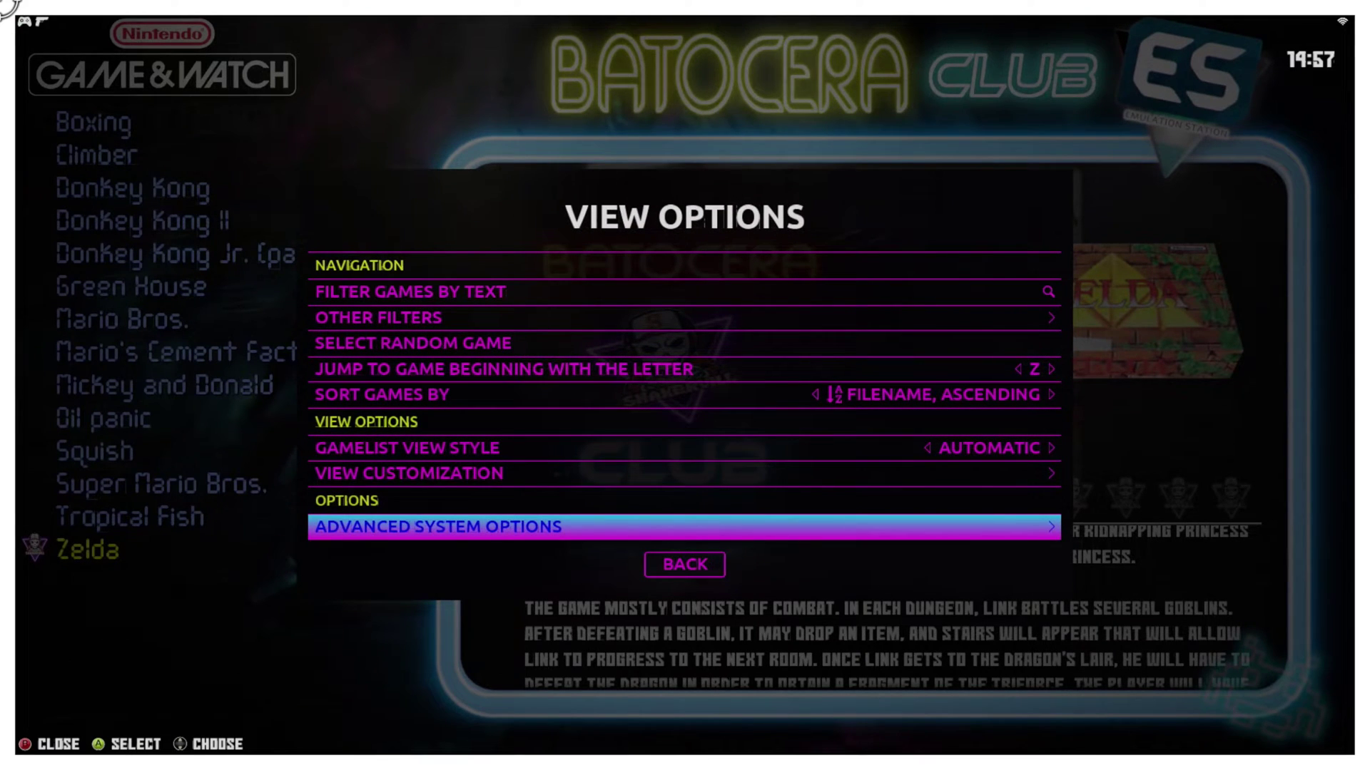
{"action": "key", "text": "Return"}
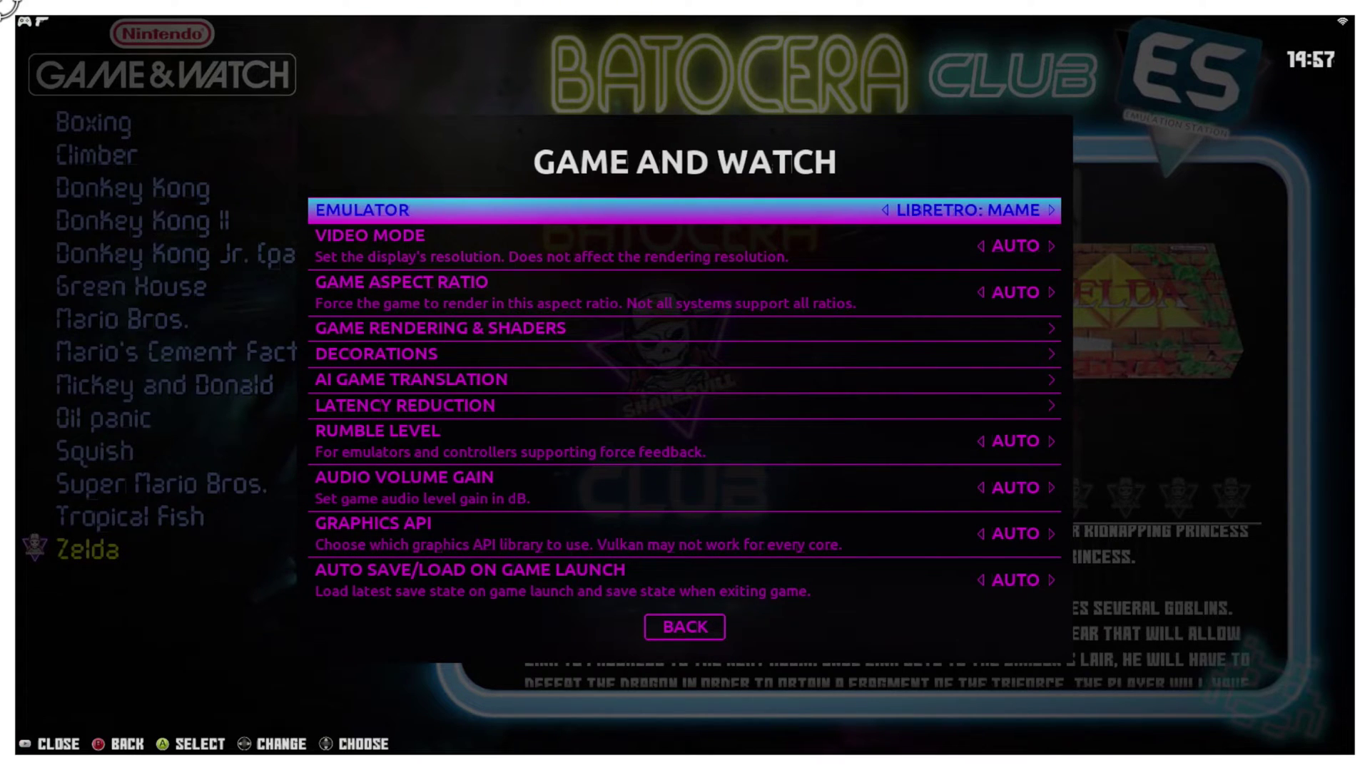
{"action": "key", "text": "Right"}
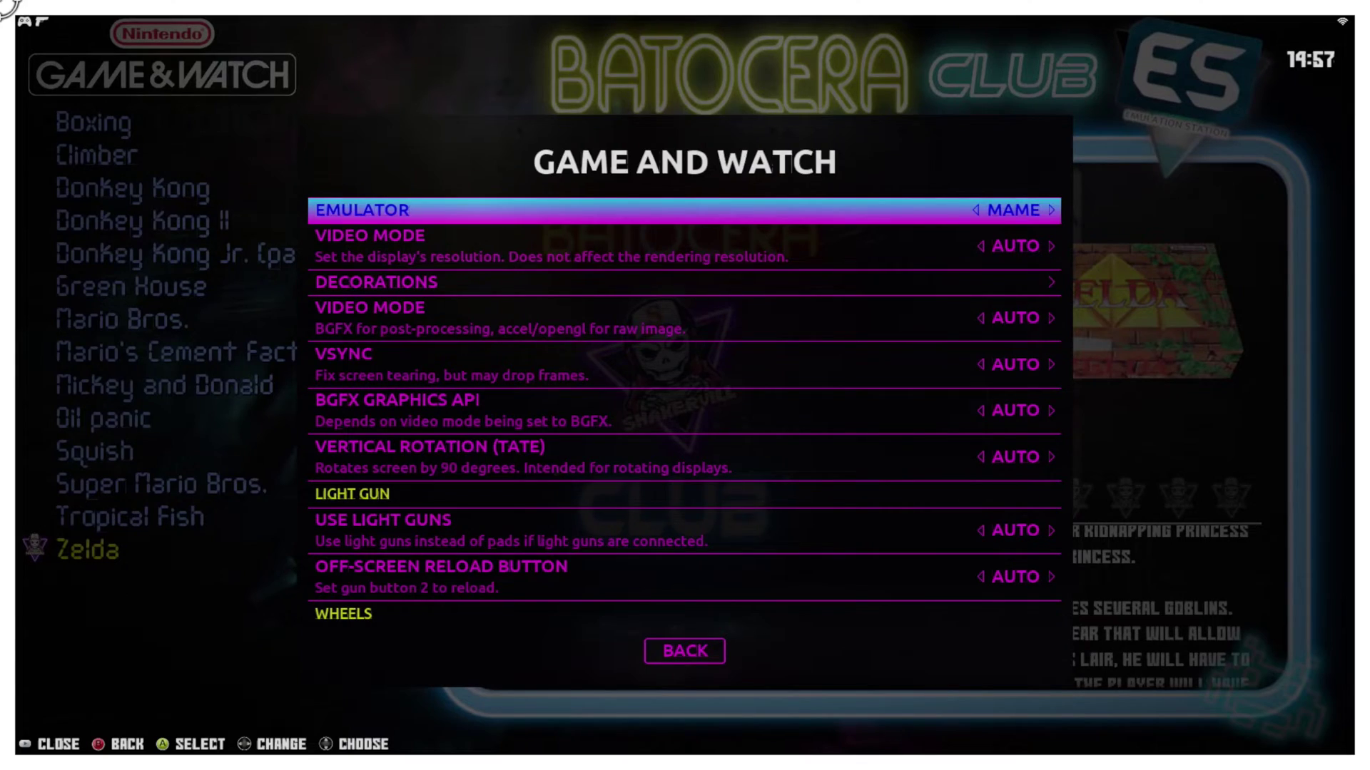
{"action": "key", "text": "Escape"}
{"action": "key", "text": "Escape"}
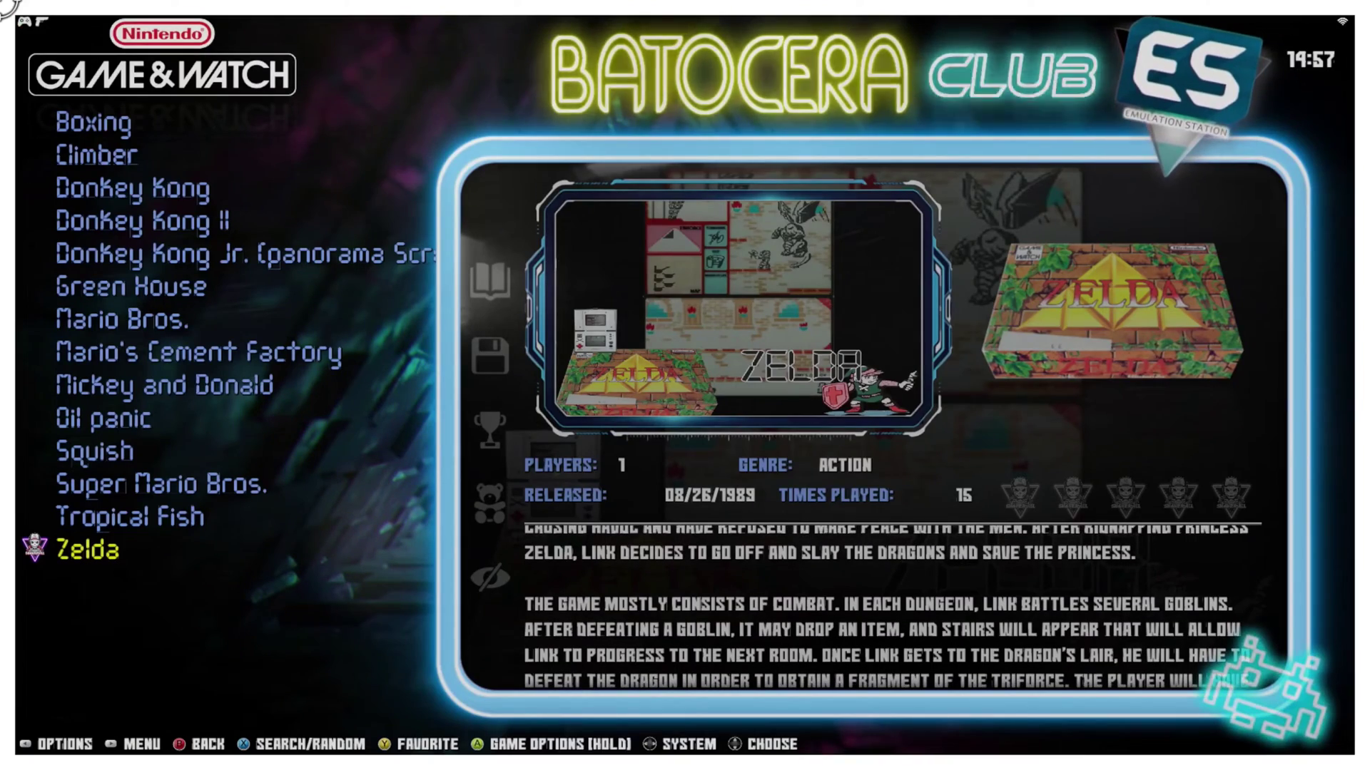
{"action": "key", "text": "Return"}
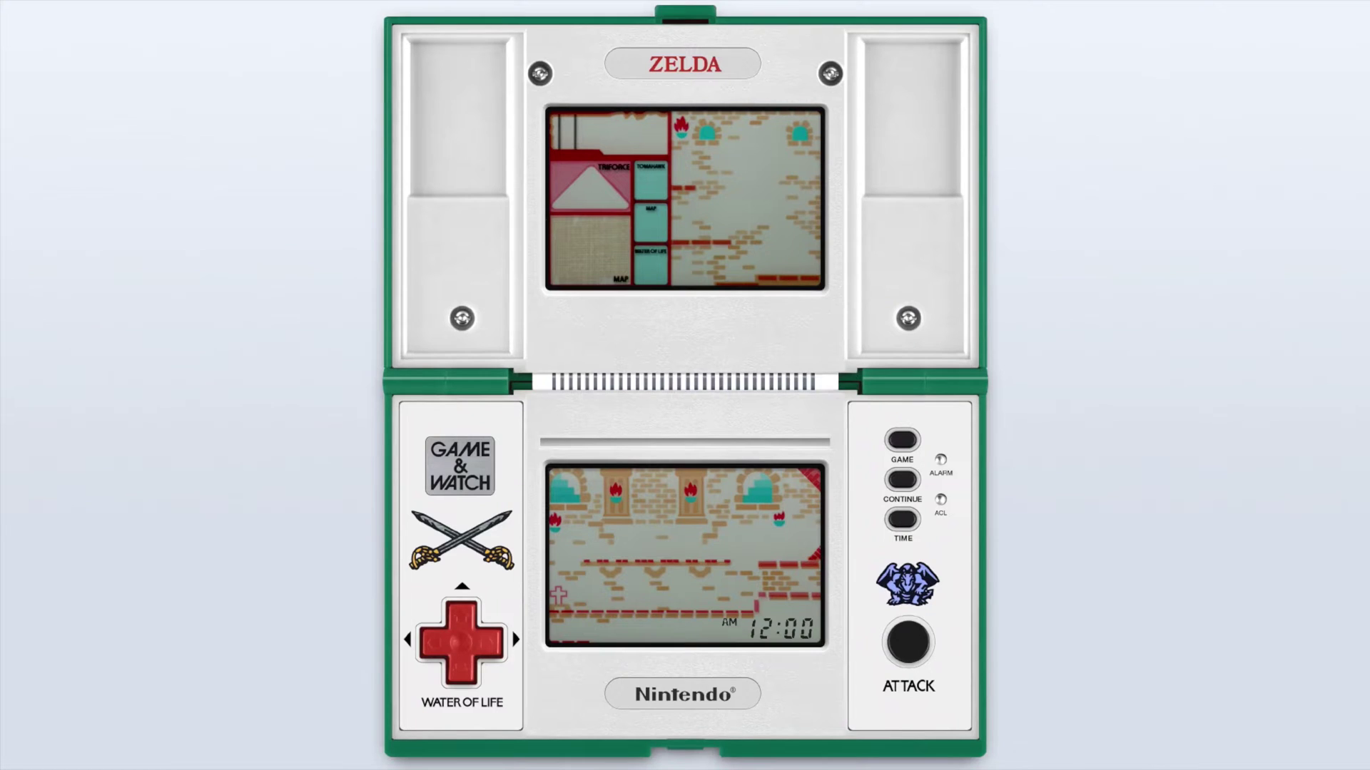
Step: Start a new Zelda game and strike the enemy, lowering its energy to 34, then 28
{"action": "key", "text": "Return"}
{"action": "key", "text": "Right"}
{"action": "key", "text": "Left"}
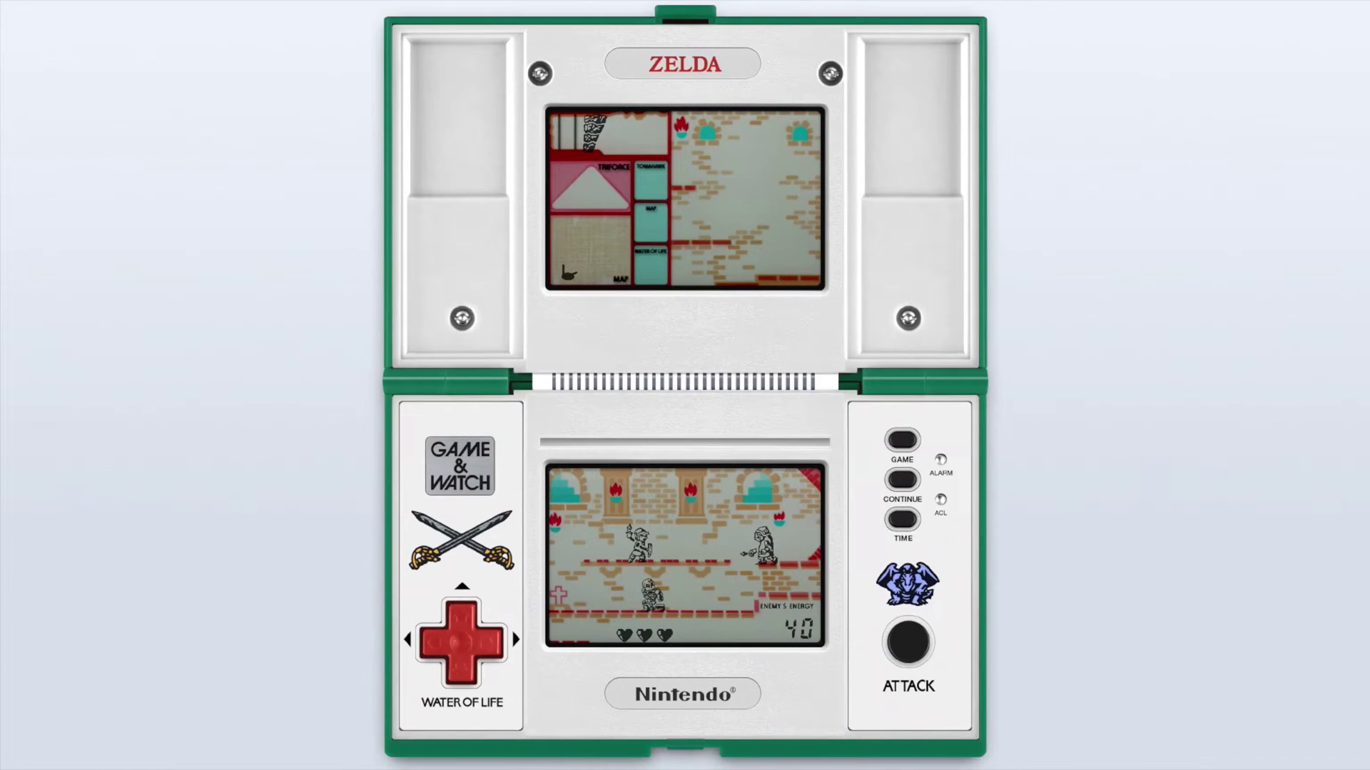
{"action": "key", "text": "Left"}
{"action": "key", "text": "Right"}
{"action": "key", "text": "Right"}
{"action": "key", "text": "Right"}
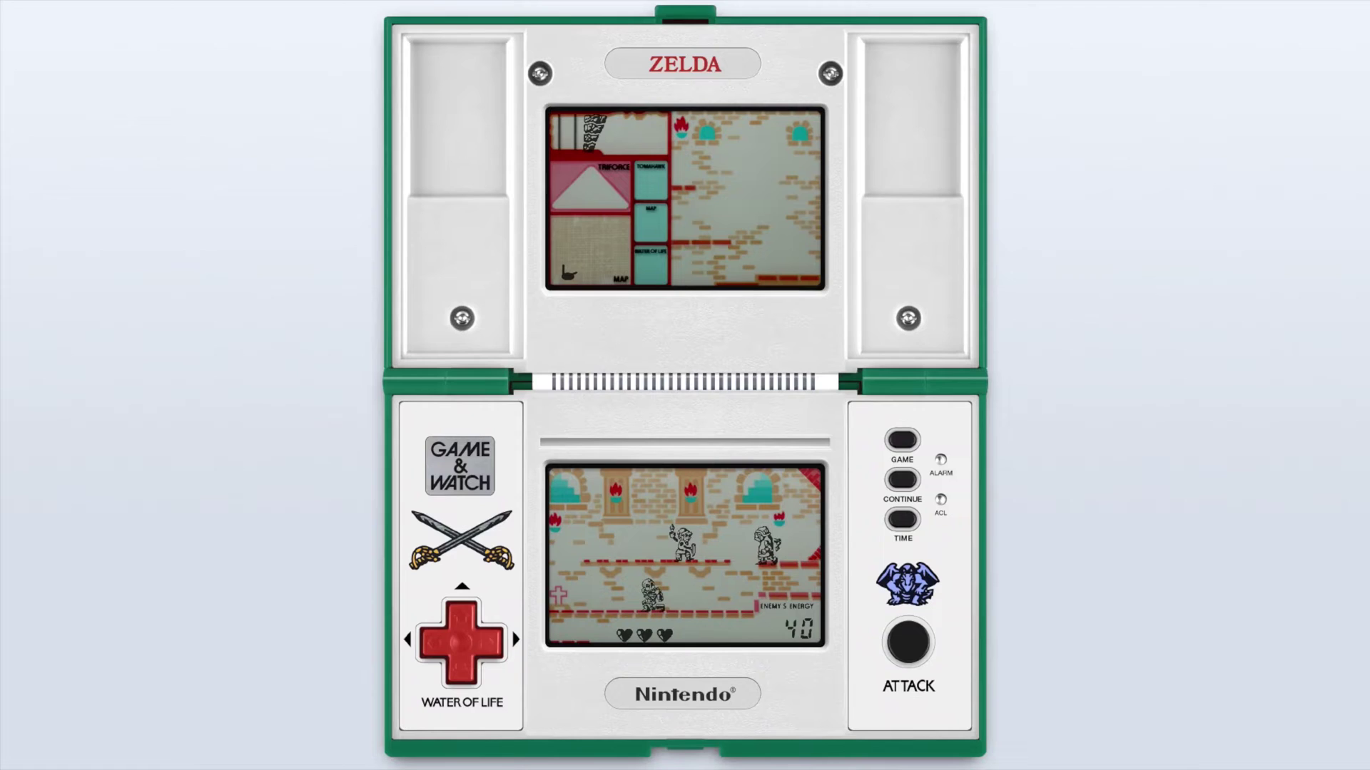
{"action": "key", "text": "space"}
{"action": "key", "text": "Left"}
{"action": "key", "text": "Left"}
{"action": "key", "text": "Left"}
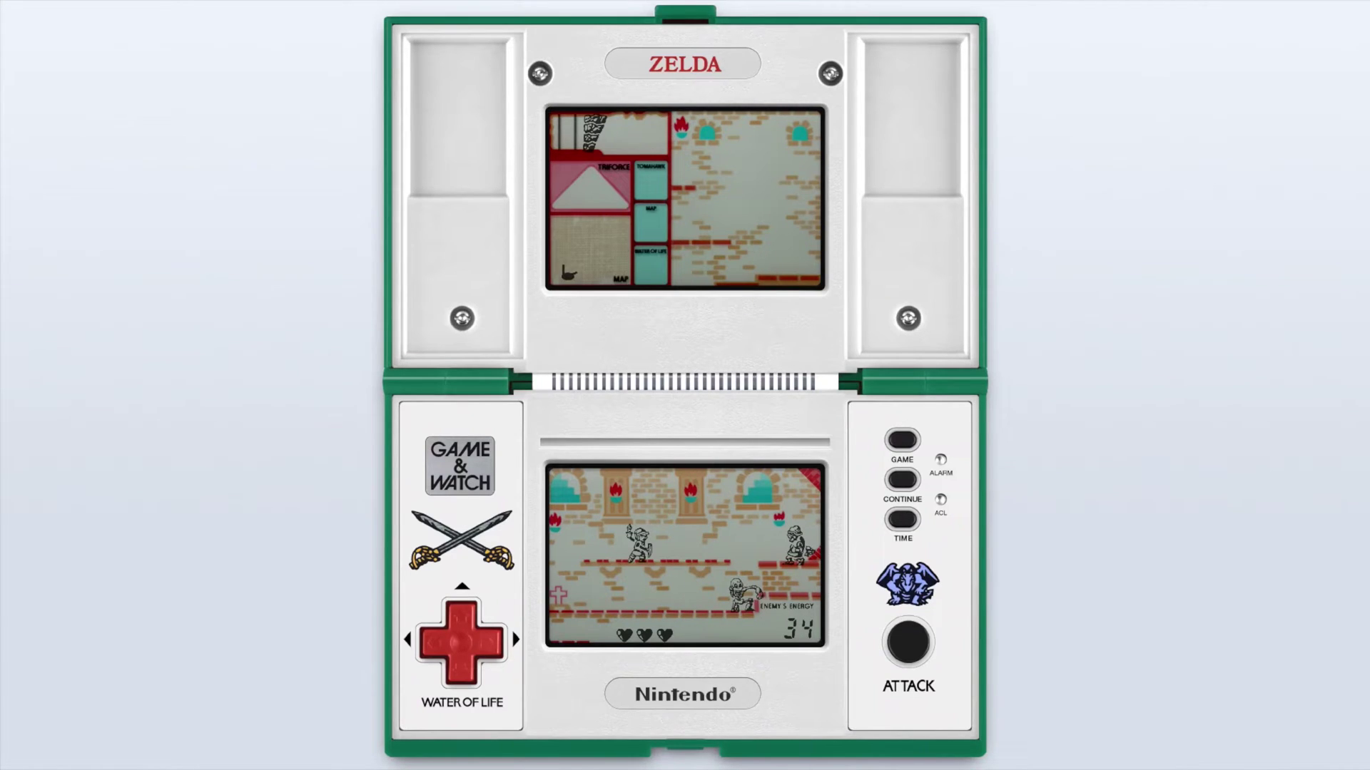
{"action": "key", "text": "Right"}
{"action": "key", "text": "Right"}
{"action": "key", "text": "Right"}
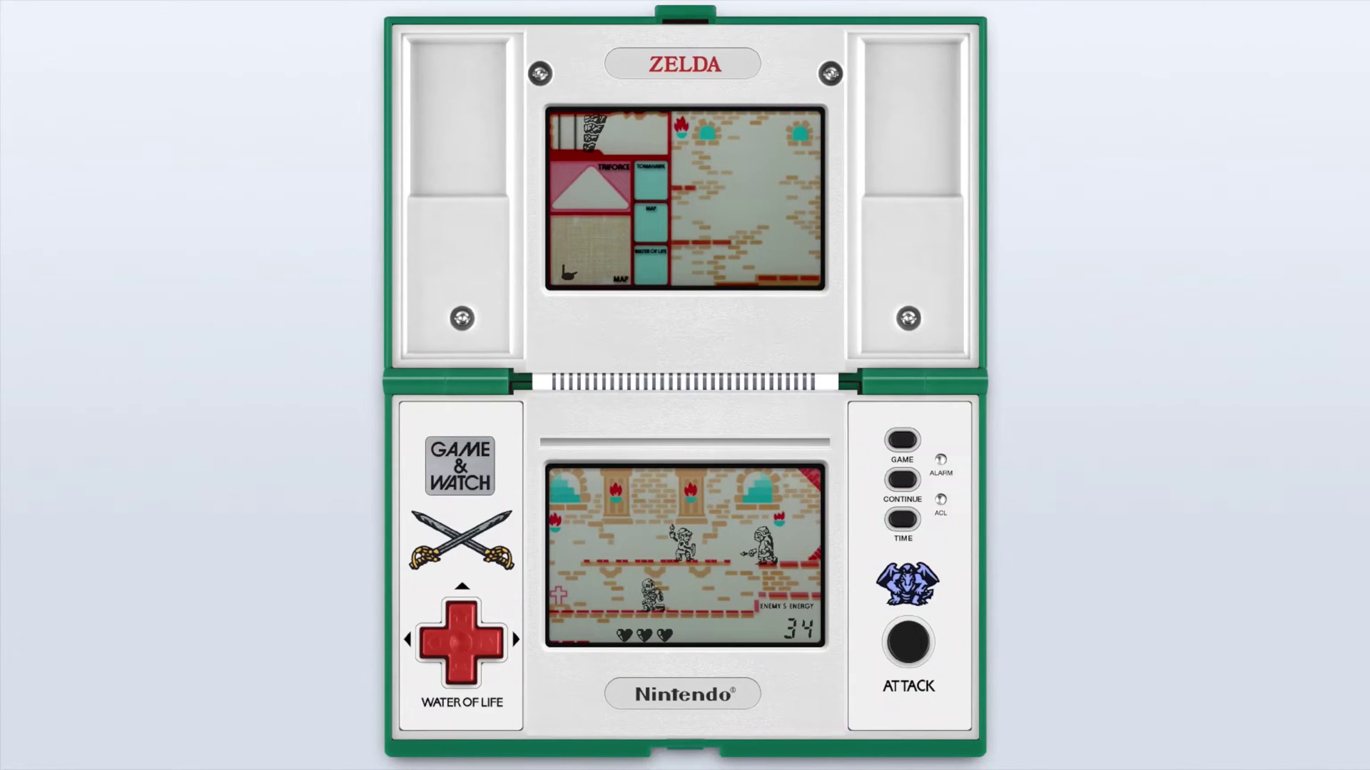
{"action": "key", "text": "space"}
{"action": "key", "text": "space"}
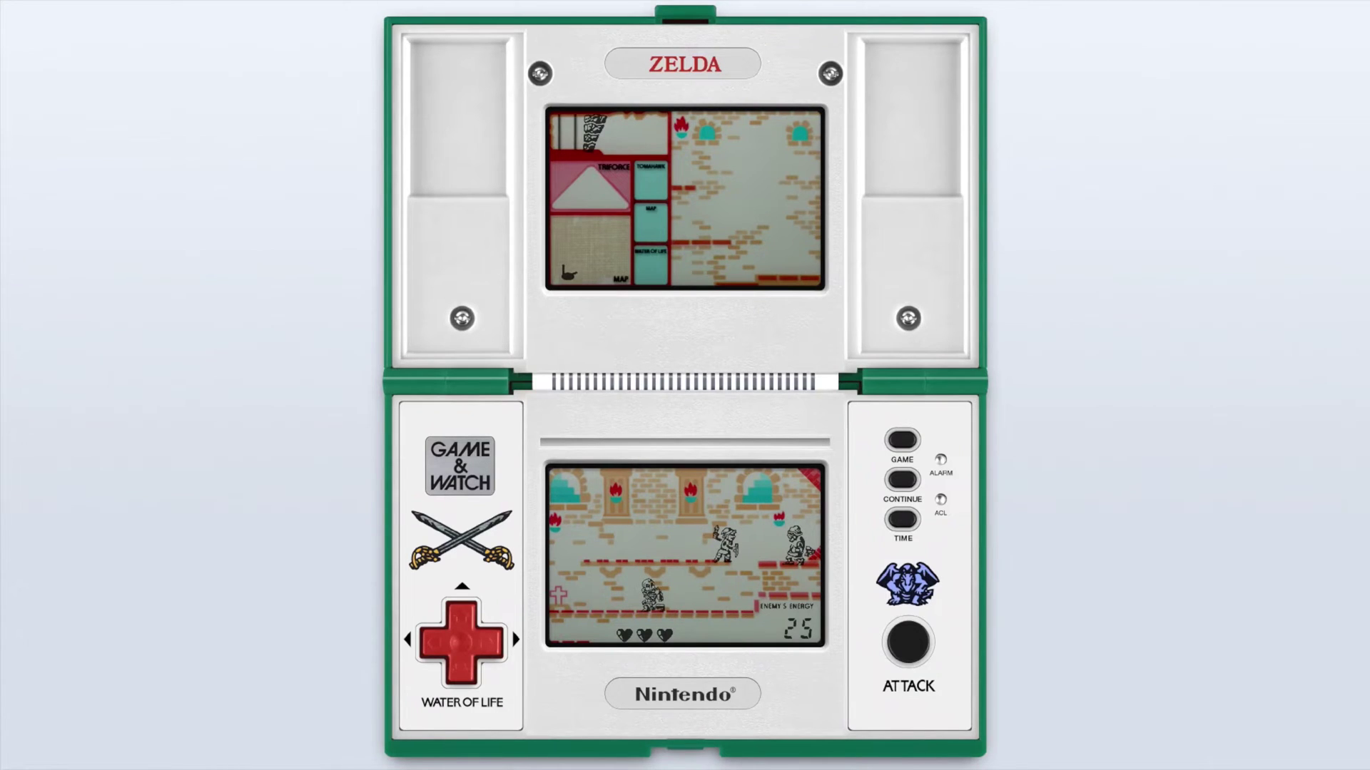
Step: Keep attacking the enemy, driving its energy from 22 down to 4
{"action": "key", "text": "space"}
{"action": "key", "text": "space"}
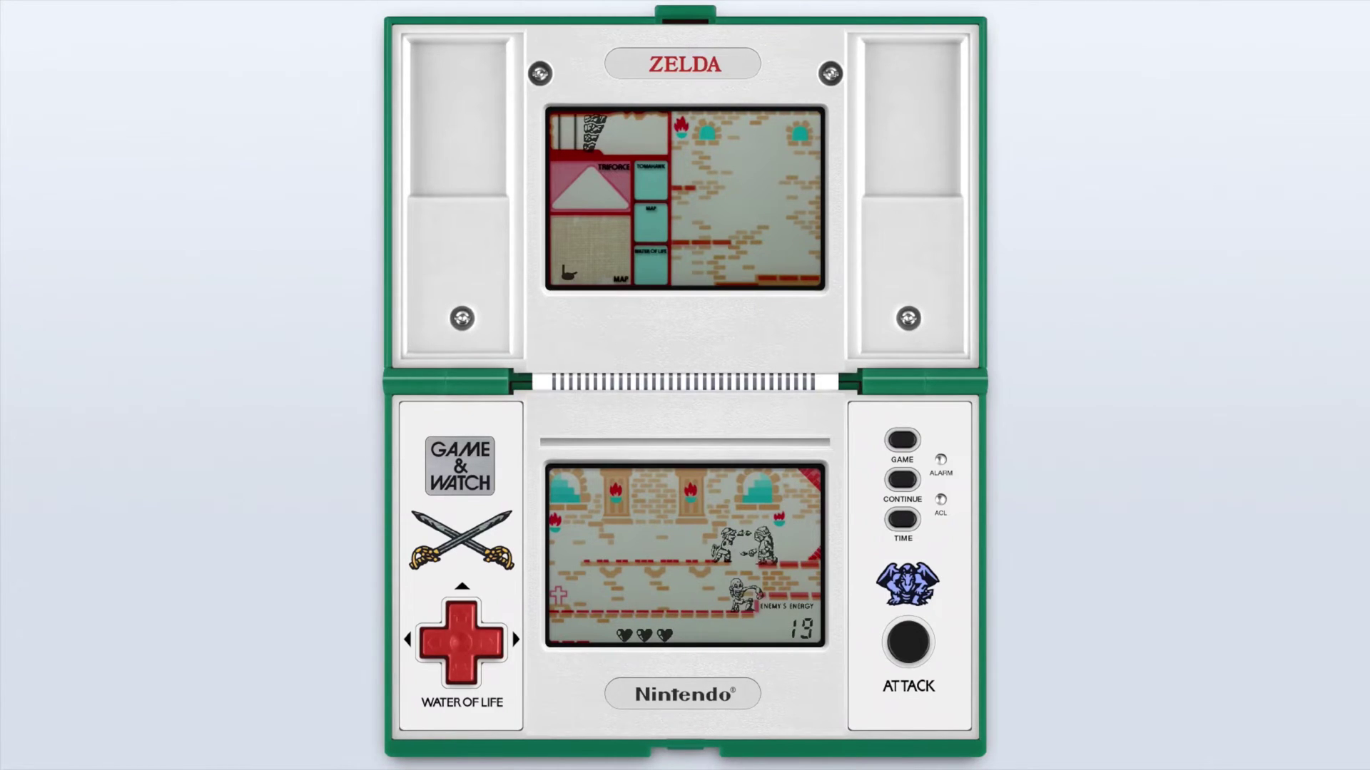
{"action": "key", "text": "Left"}
{"action": "key", "text": "Left"}
{"action": "key", "text": "Left"}
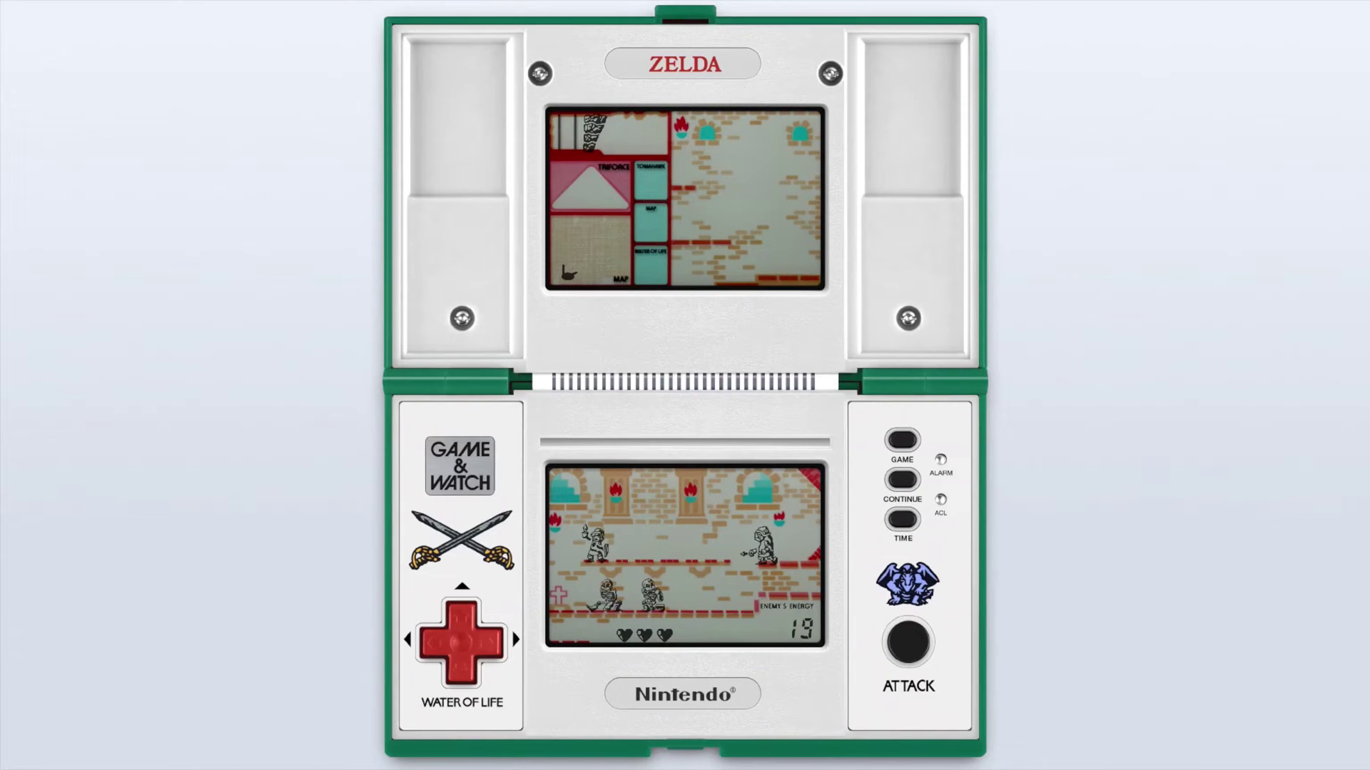
{"action": "key", "text": "Right"}
{"action": "key", "text": "Right"}
{"action": "key", "text": "Right"}
{"action": "key", "text": "space"}
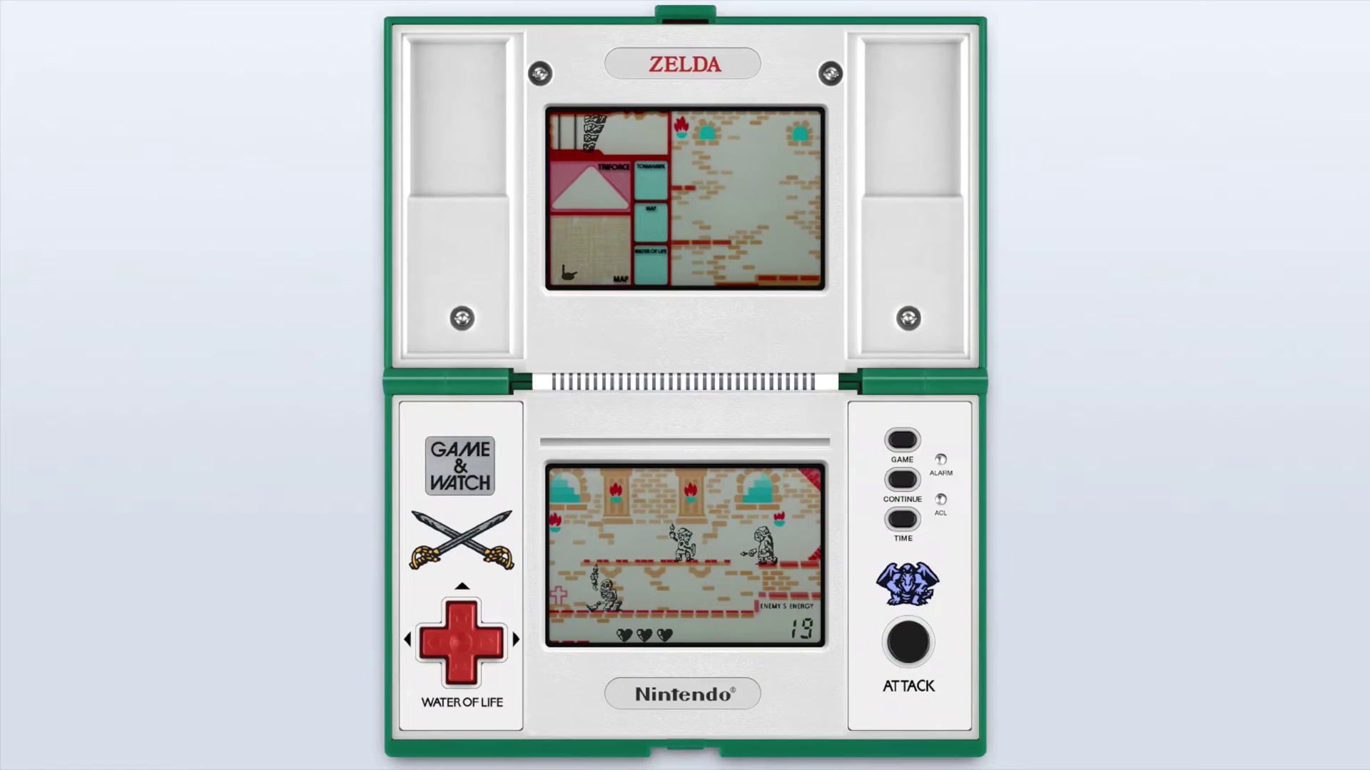
{"action": "key", "text": "space"}
{"action": "key", "text": "space"}
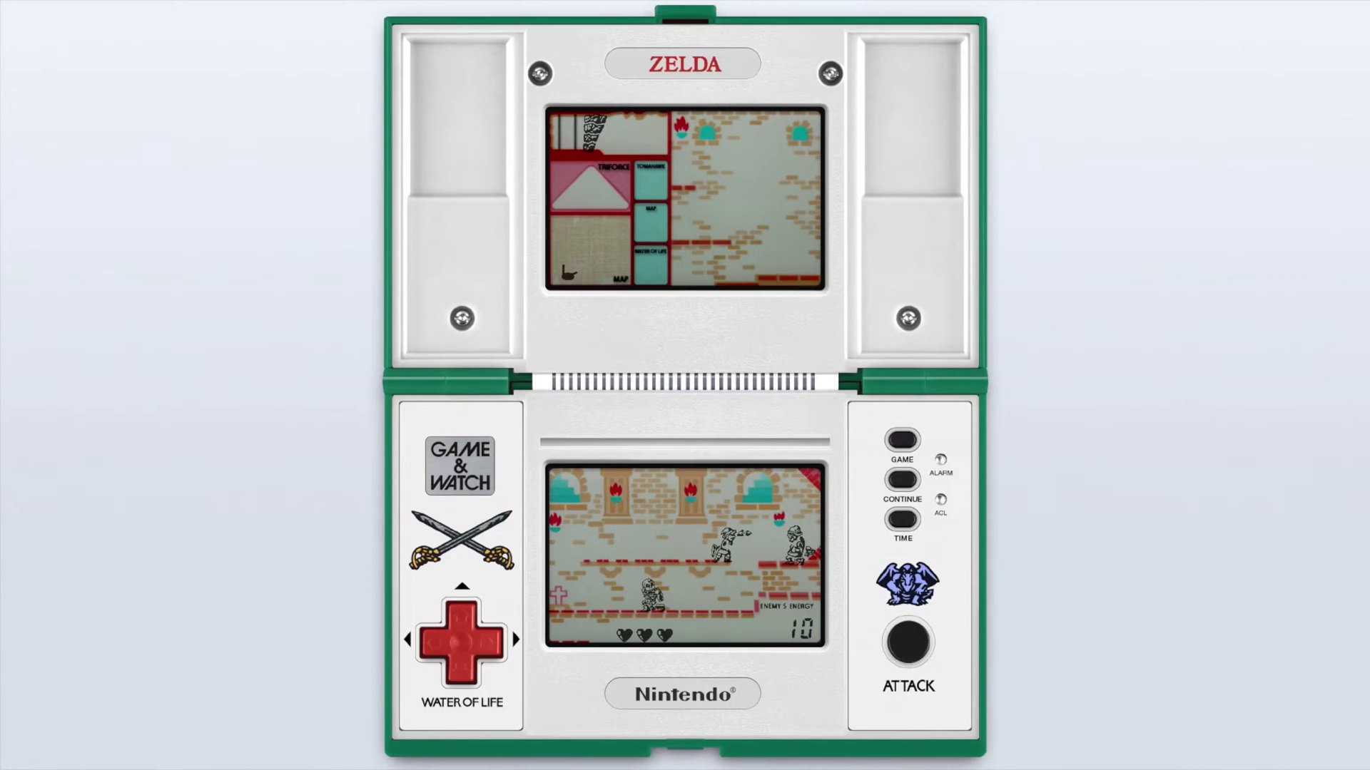
{"action": "key", "text": "Left"}
{"action": "key", "text": "Left"}
{"action": "key", "text": "Left"}
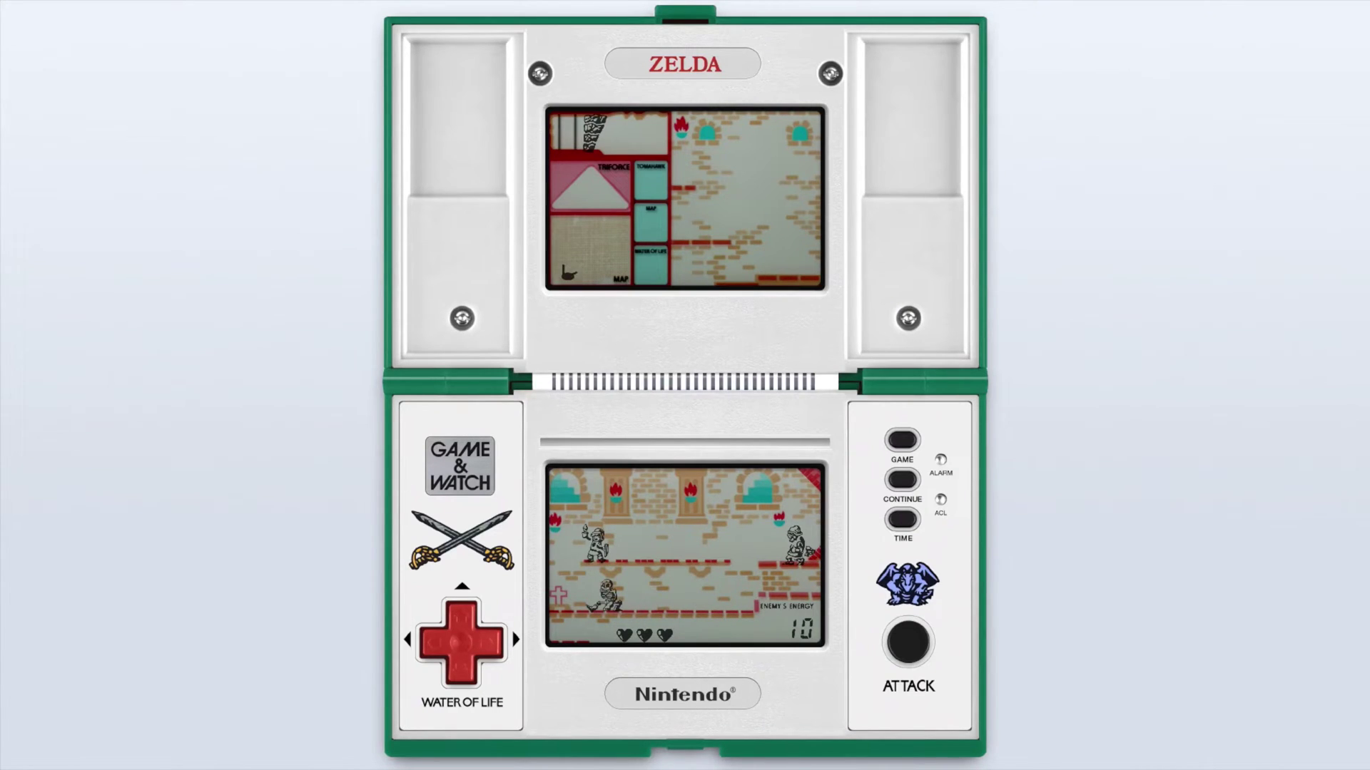
{"action": "key", "text": "Right"}
{"action": "key", "text": "Right"}
{"action": "key", "text": "Right"}
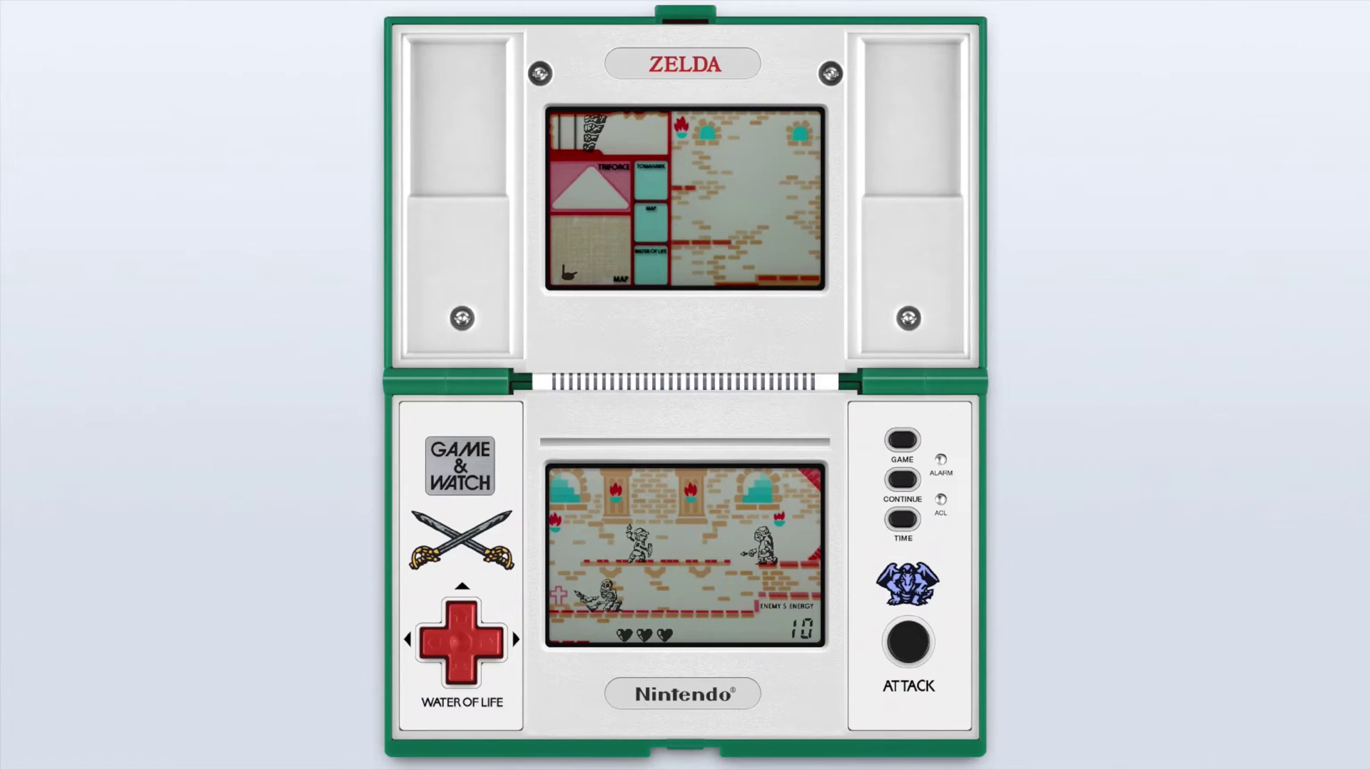
{"action": "key", "text": "space"}
{"action": "key", "text": "space"}
{"action": "key", "text": "space"}
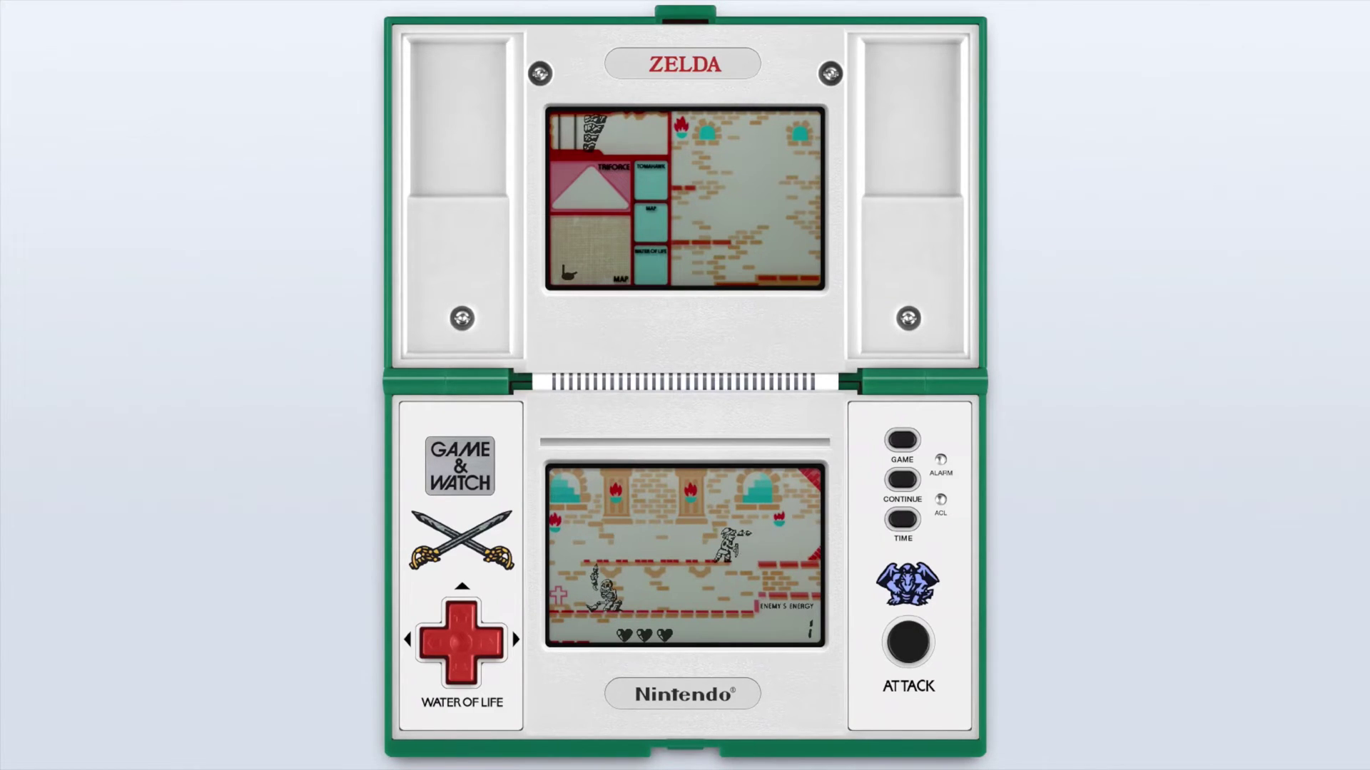